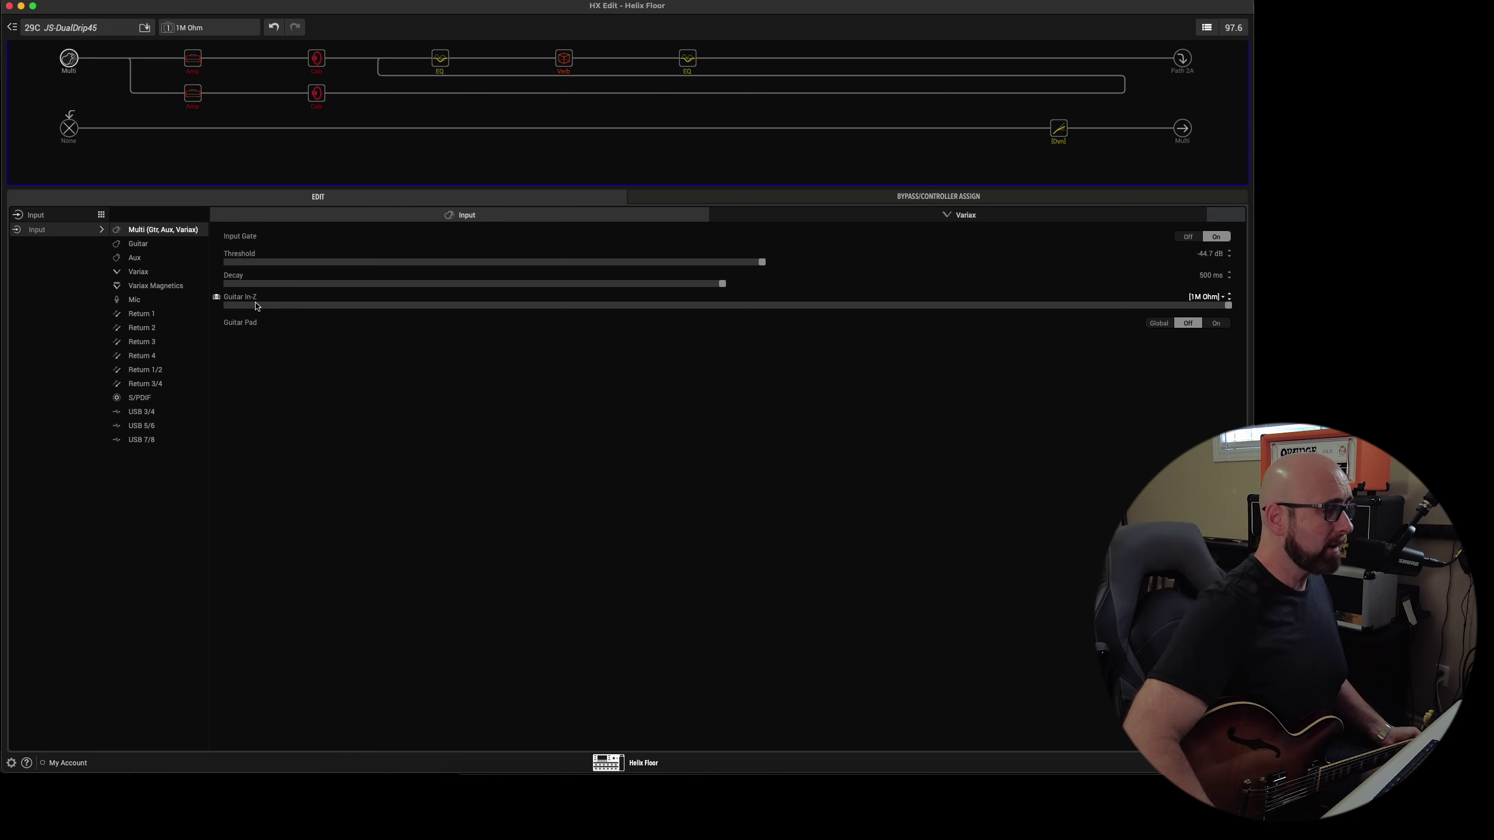
Switch the input block's Guitar In-Z to Auto and return it to 1M Ohm.
{"action": "left_click_drag", "start_coordinate": [775, 306], "coordinate": [227, 297]}
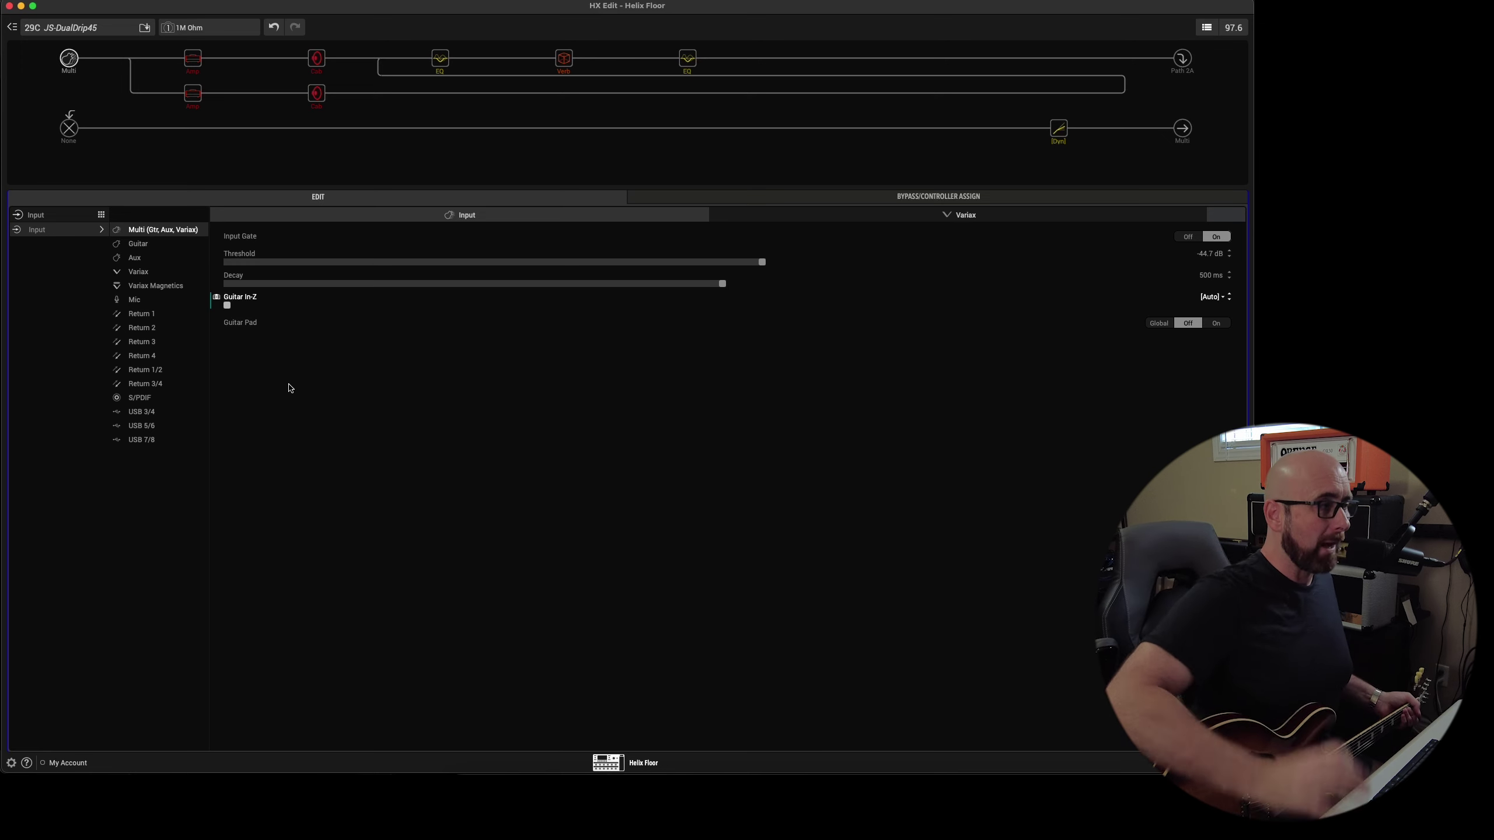
{"action": "mouse_move", "coordinate": [221, 74]}
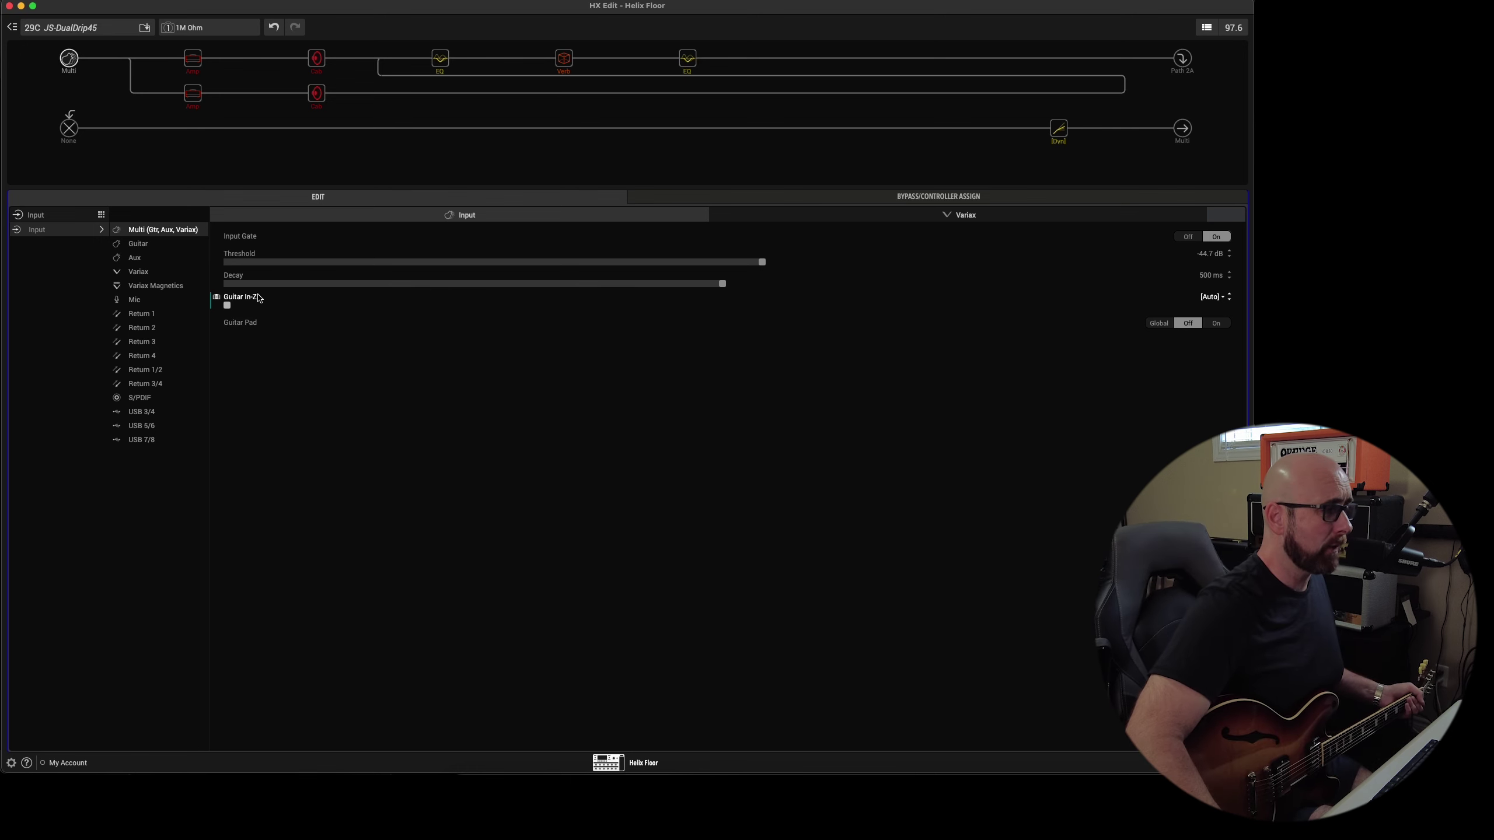
{"action": "left_click_drag", "start_coordinate": [272, 306], "coordinate": [1235, 301]}
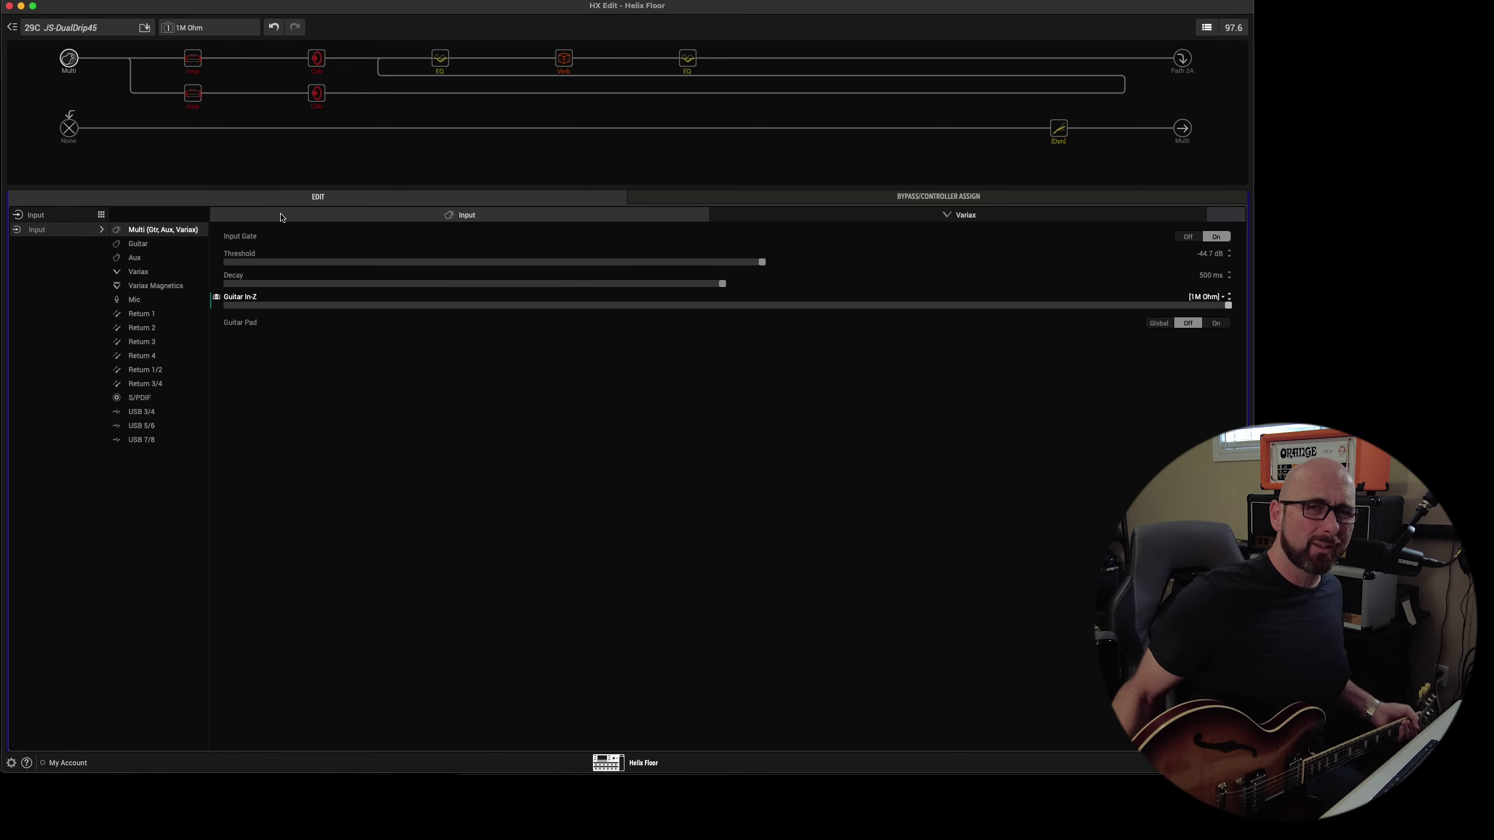
Alternate between the 10k Ohm and 1M Ohm snapshots to compare their guitar input impedance settings.
{"action": "left_click", "coordinate": [207, 32]}
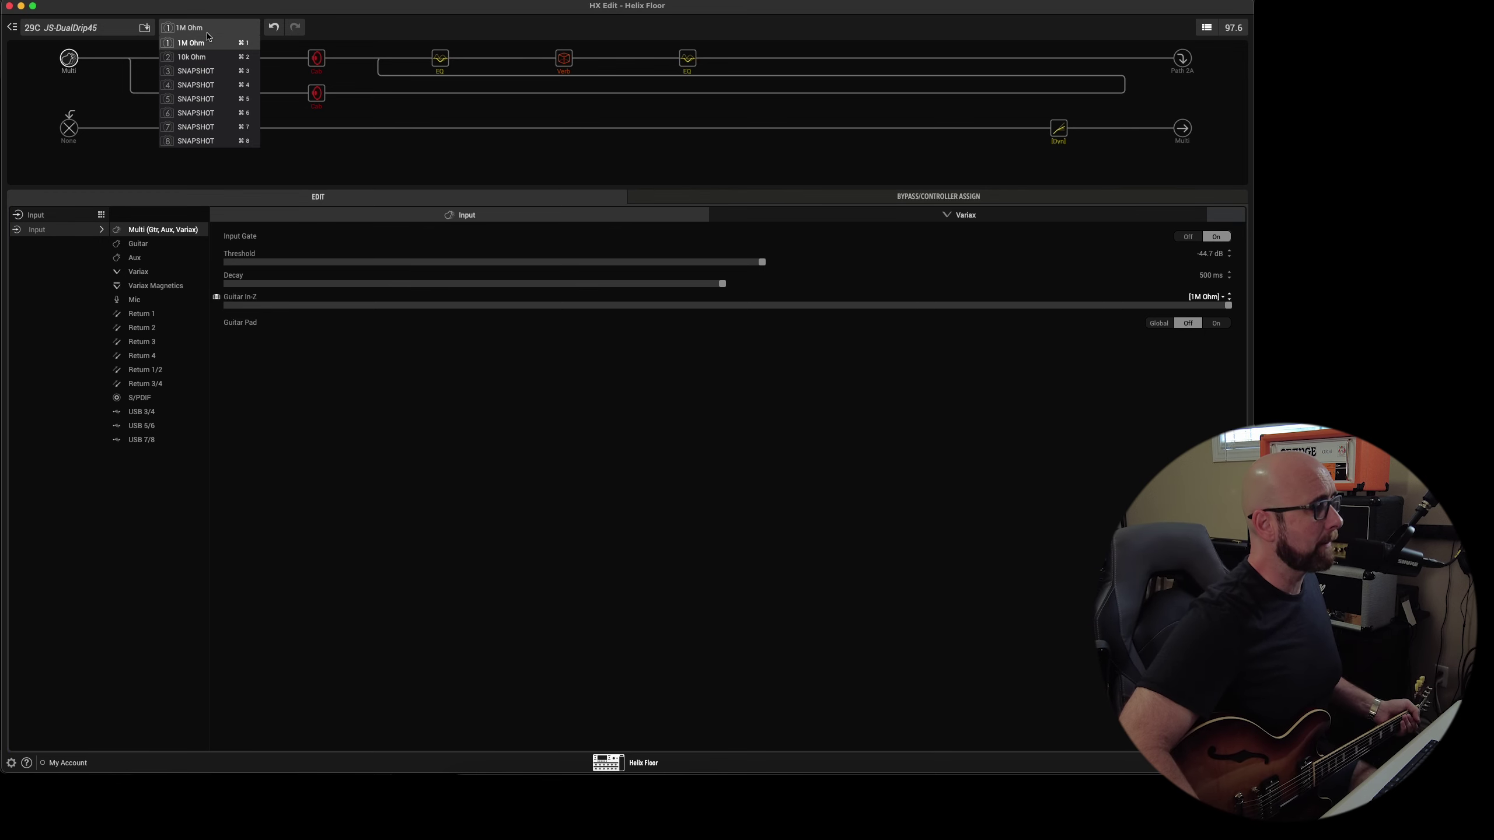
{"action": "left_click", "coordinate": [195, 56]}
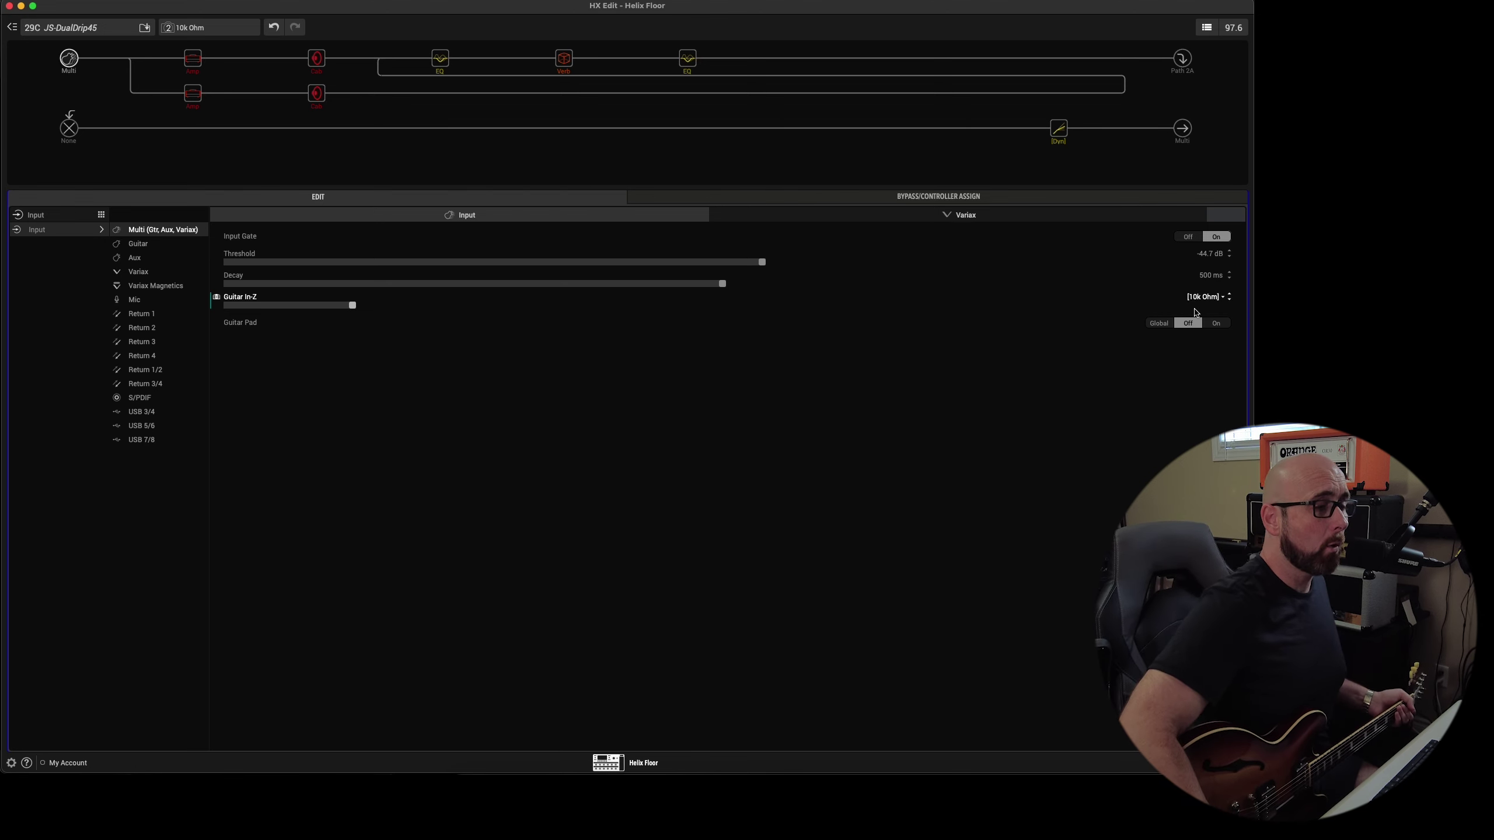
{"action": "left_click", "coordinate": [209, 27]}
{"action": "left_click", "coordinate": [215, 45]}
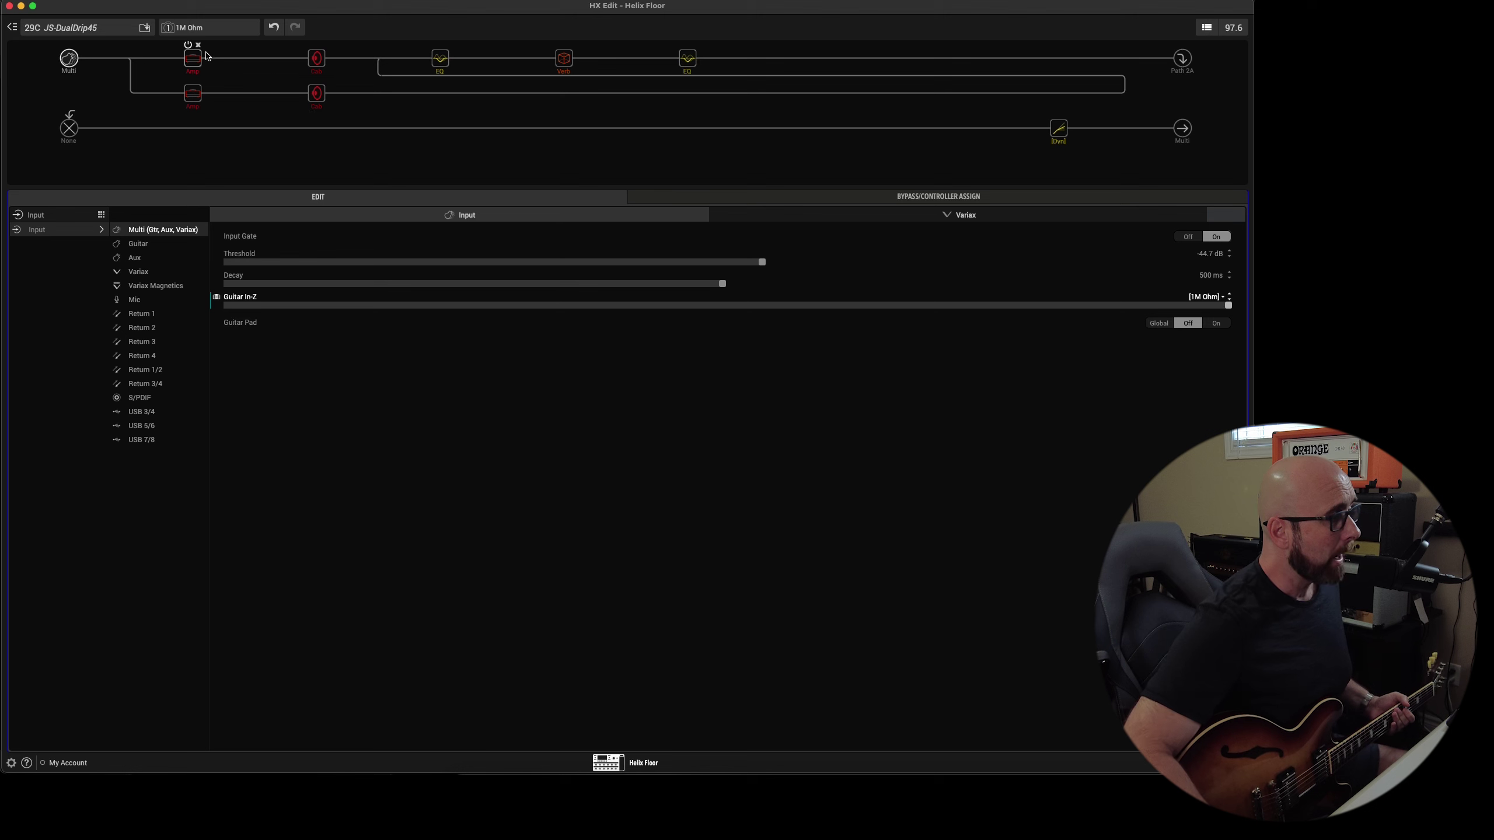
{"action": "left_click", "coordinate": [192, 27]}
{"action": "left_click", "coordinate": [197, 58]}
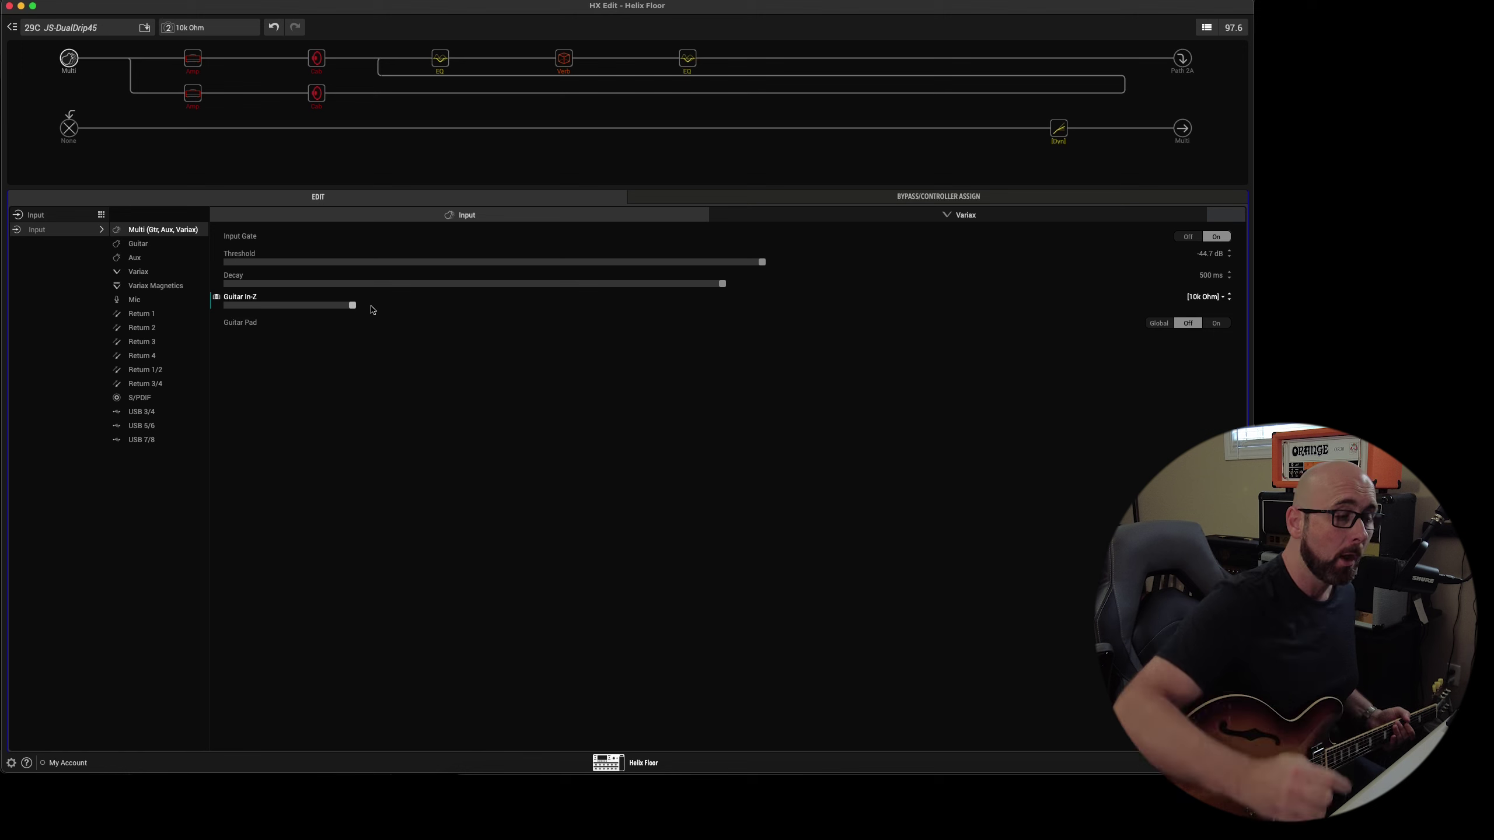
{"action": "left_click_drag", "start_coordinate": [257, 306], "coordinate": [314, 305]}
{"action": "left_click", "coordinate": [203, 28]}
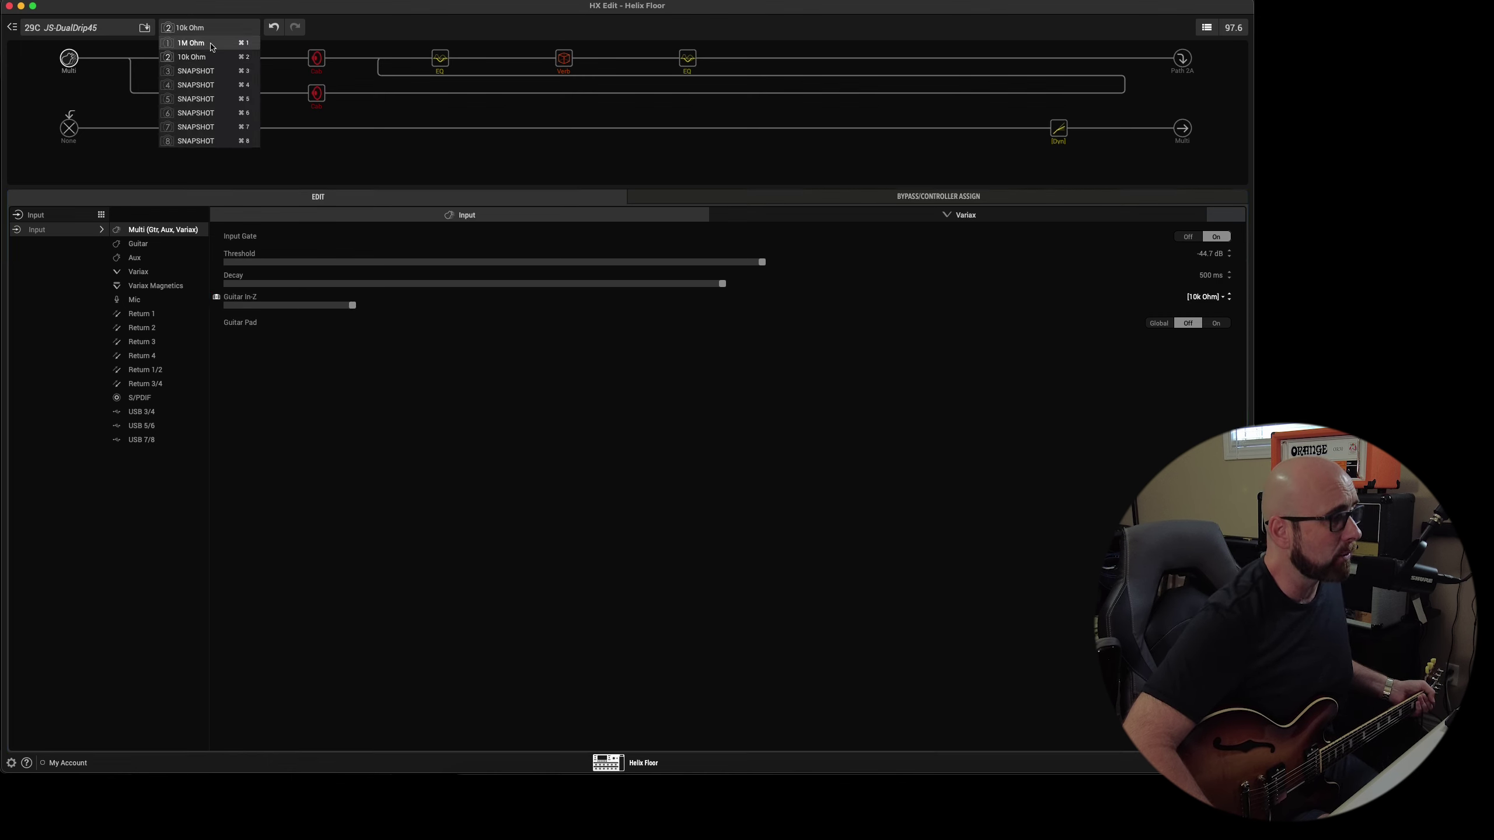
{"action": "left_click", "coordinate": [212, 46]}
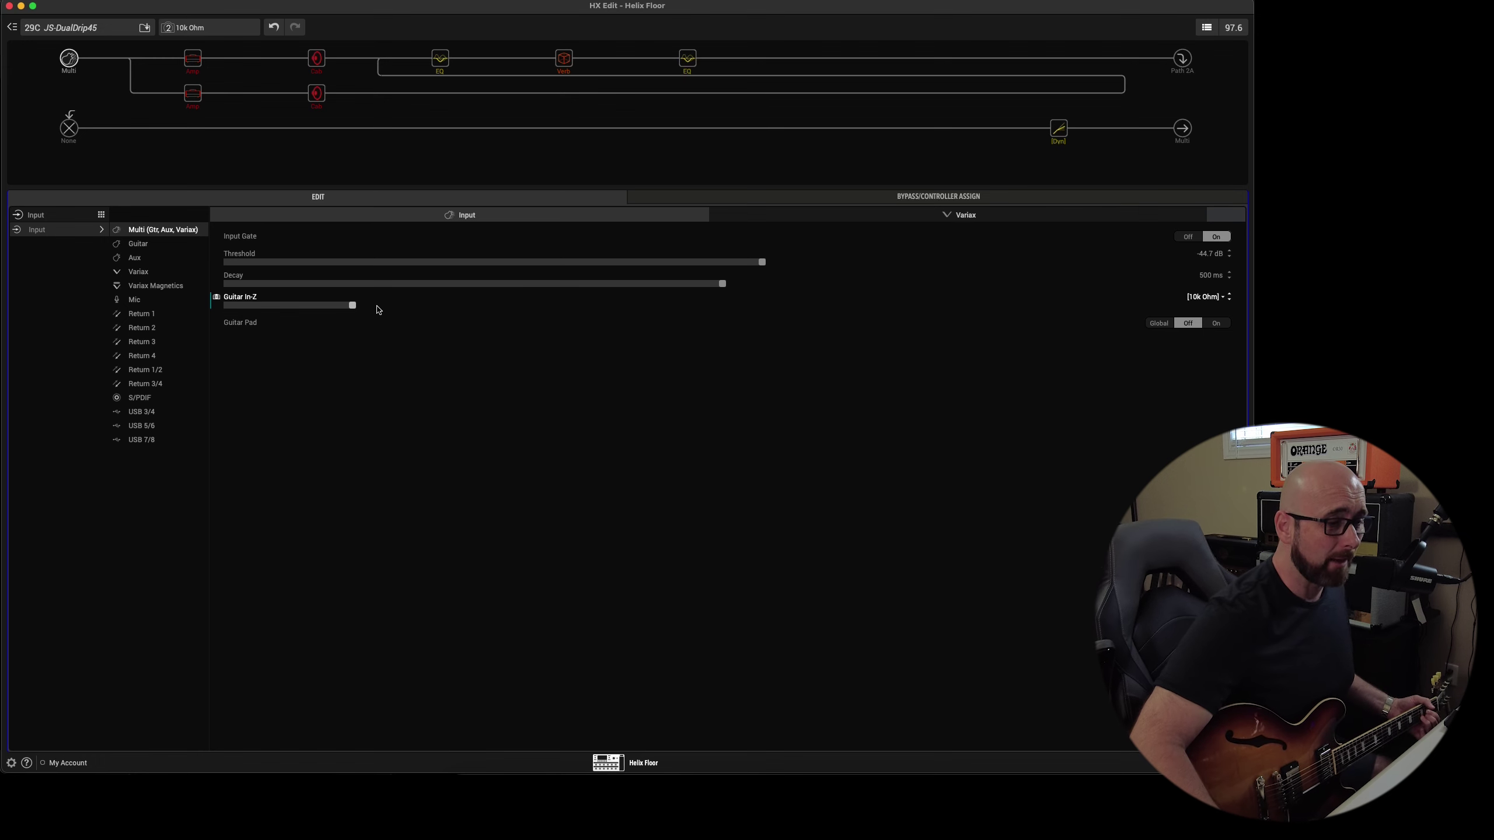
In the 10k Ohm snapshot, raise Guitar In-Z stepwise through 22k, 32k, 70k, 90k and 230k Ohm to 1M Ohm.
{"action": "scroll", "coordinate": [378, 310], "scroll_direction": "up", "scroll_amount": 1}
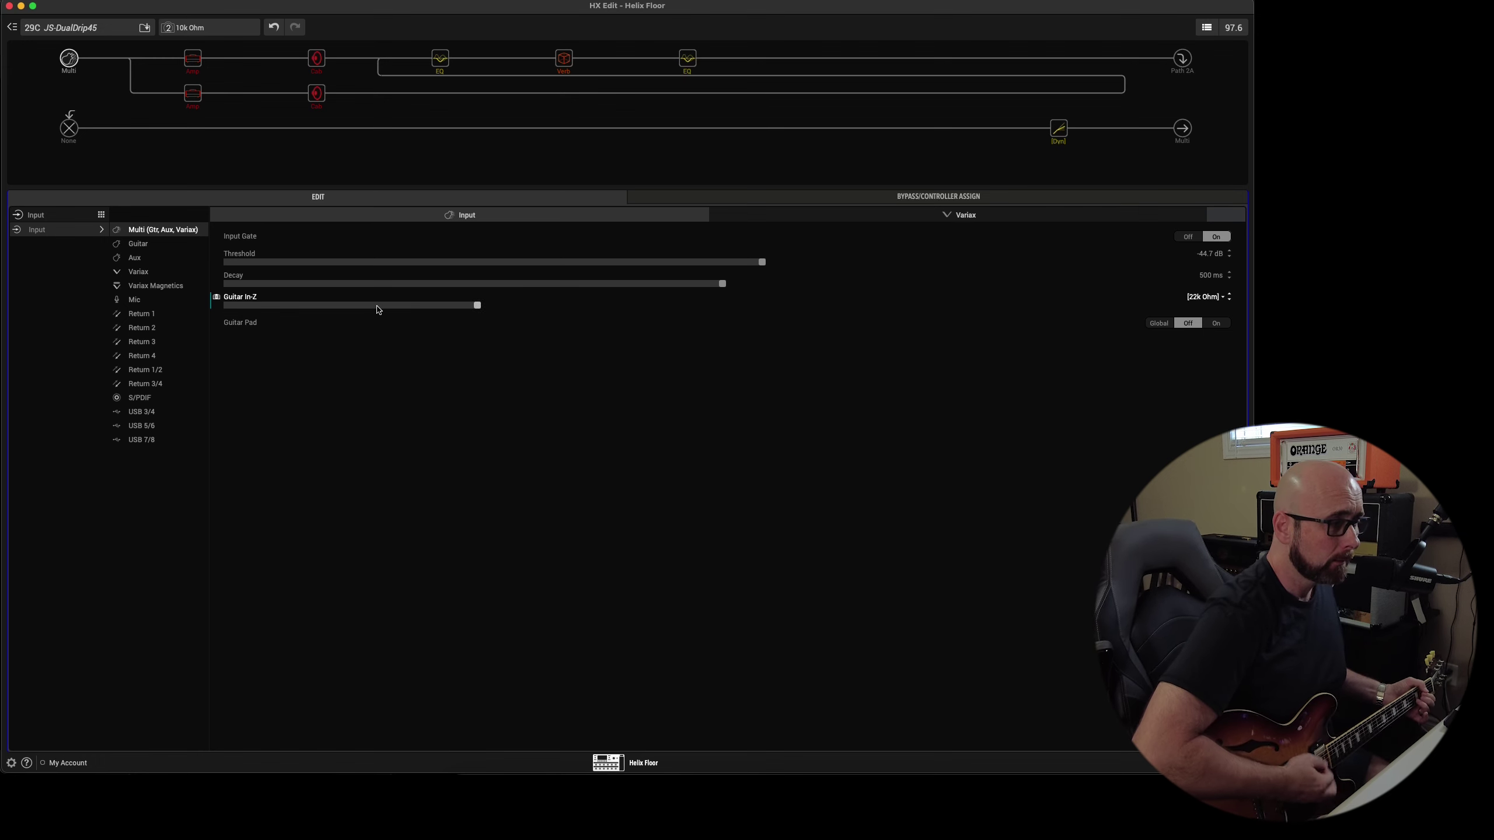
{"action": "scroll", "coordinate": [378, 310], "scroll_direction": "down", "scroll_amount": 1}
{"action": "scroll", "coordinate": [378, 310], "scroll_direction": "up", "scroll_amount": 2}
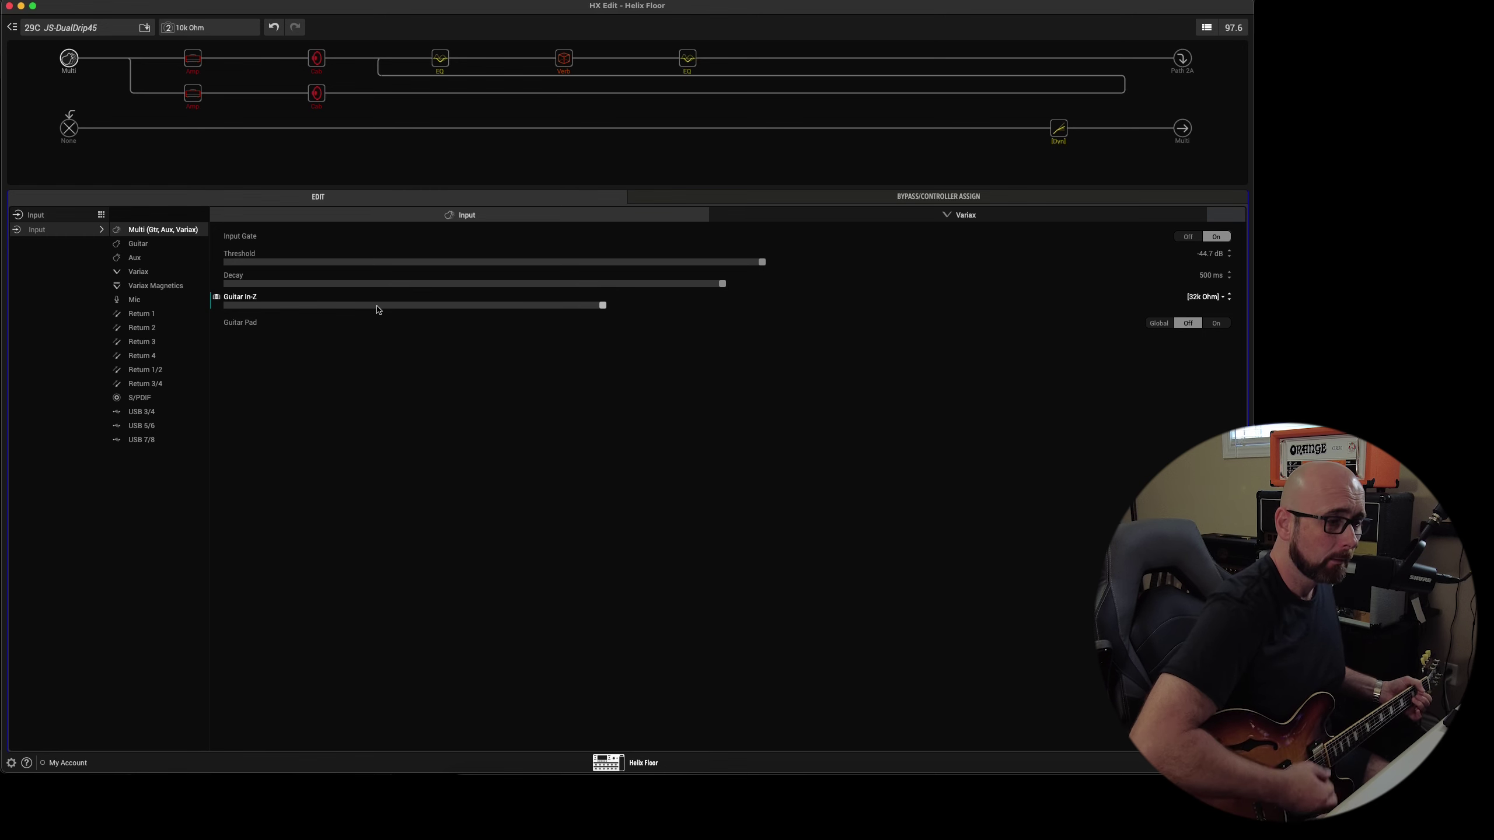
{"action": "scroll", "coordinate": [378, 310], "scroll_direction": "up", "scroll_amount": 1}
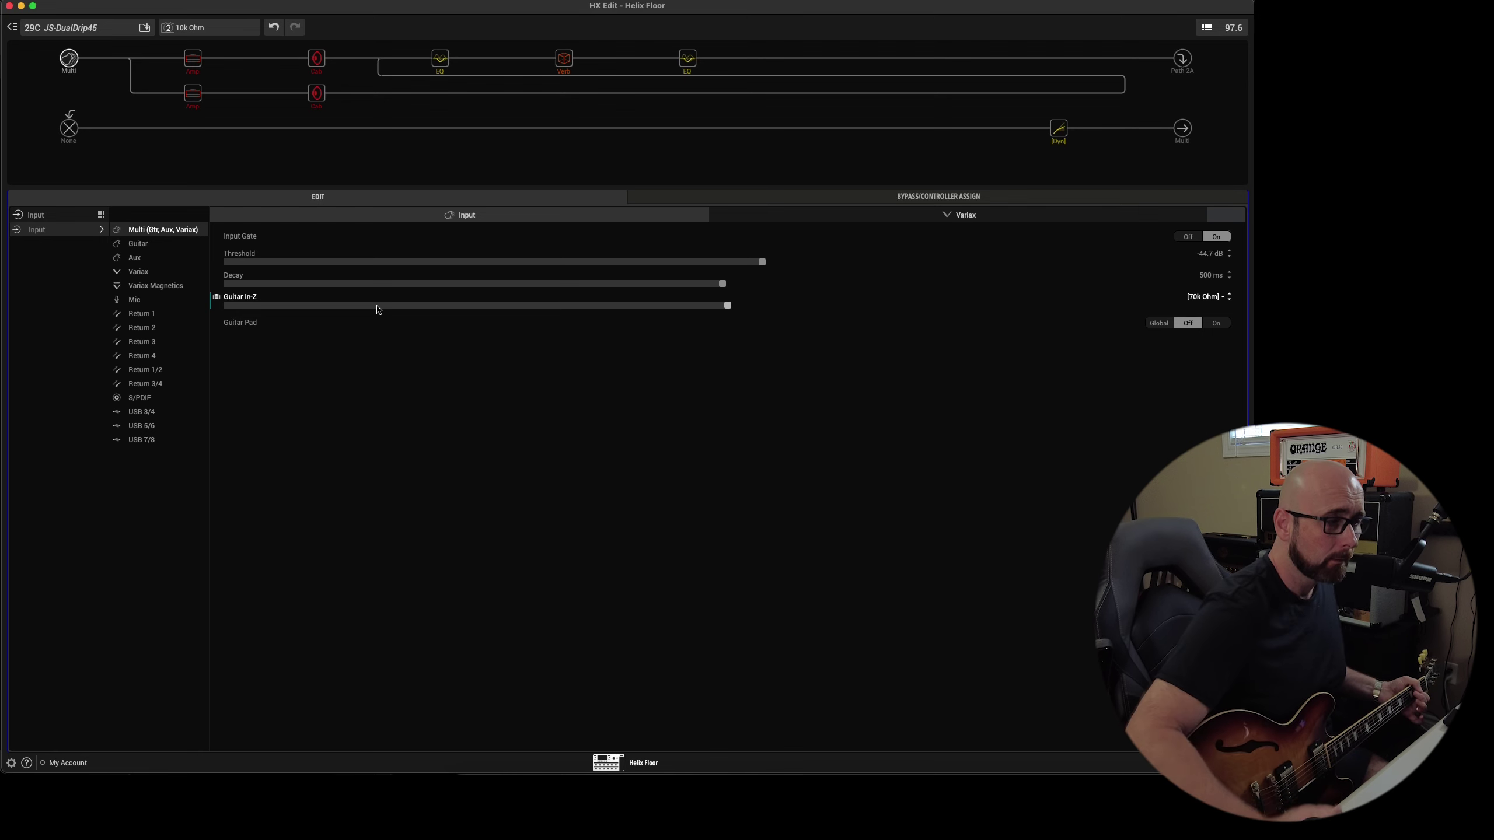
{"action": "scroll", "coordinate": [378, 310], "scroll_direction": "up", "scroll_amount": 1}
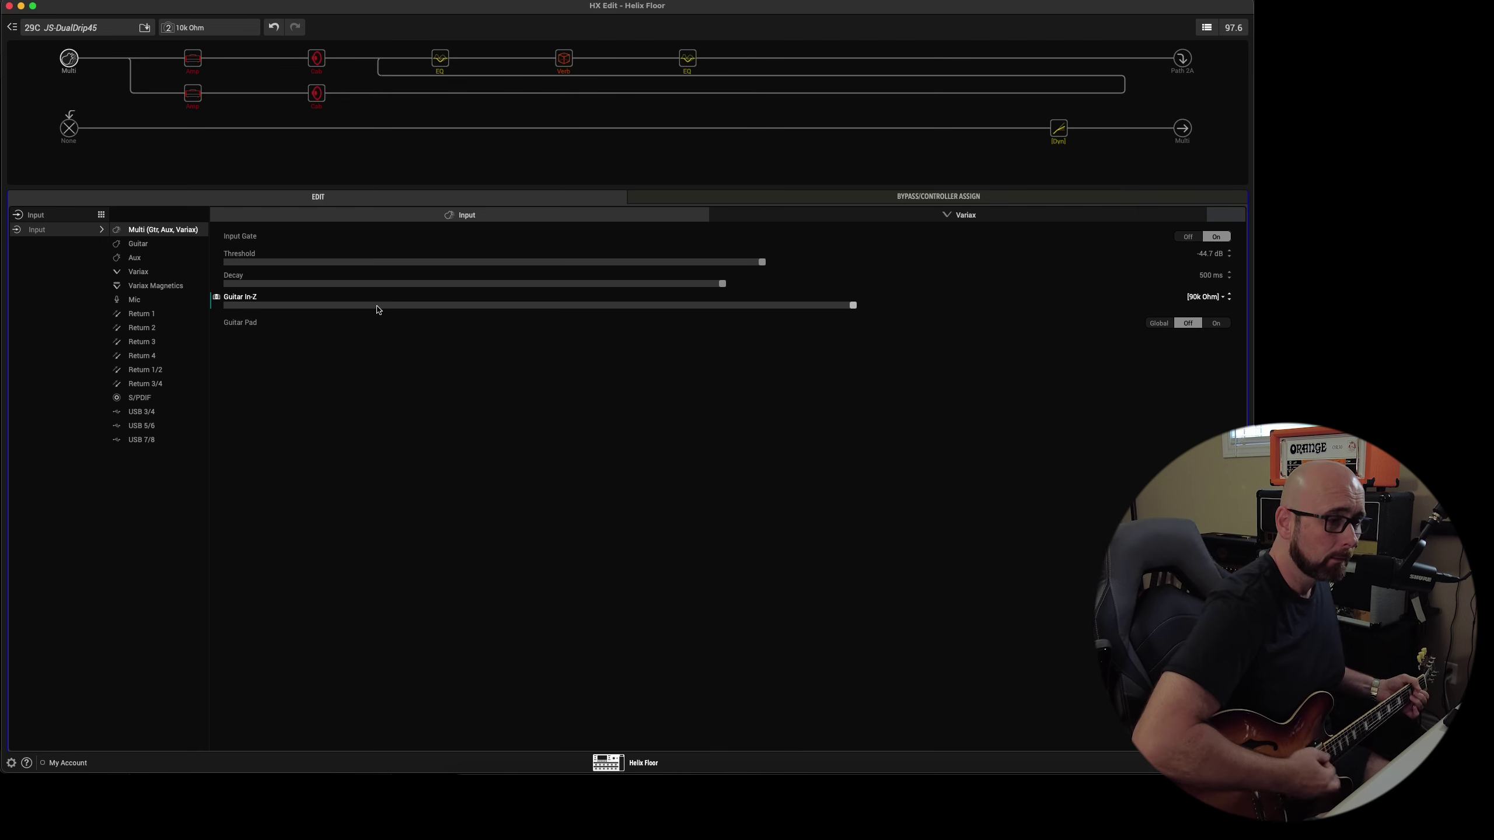
{"action": "scroll", "coordinate": [378, 310], "scroll_direction": "up", "scroll_amount": 2}
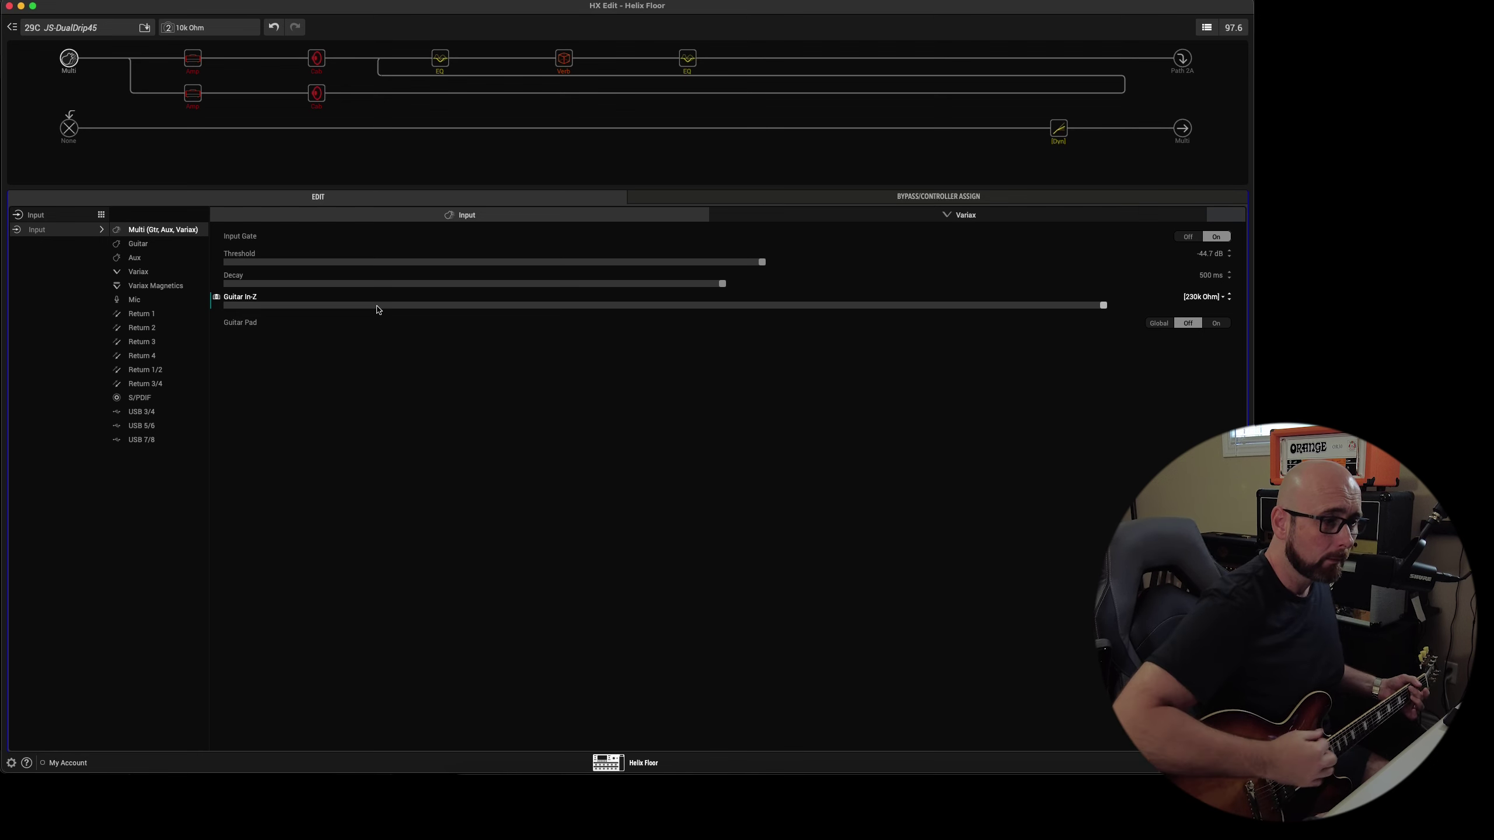
{"action": "scroll", "coordinate": [378, 310], "scroll_direction": "down", "scroll_amount": 1}
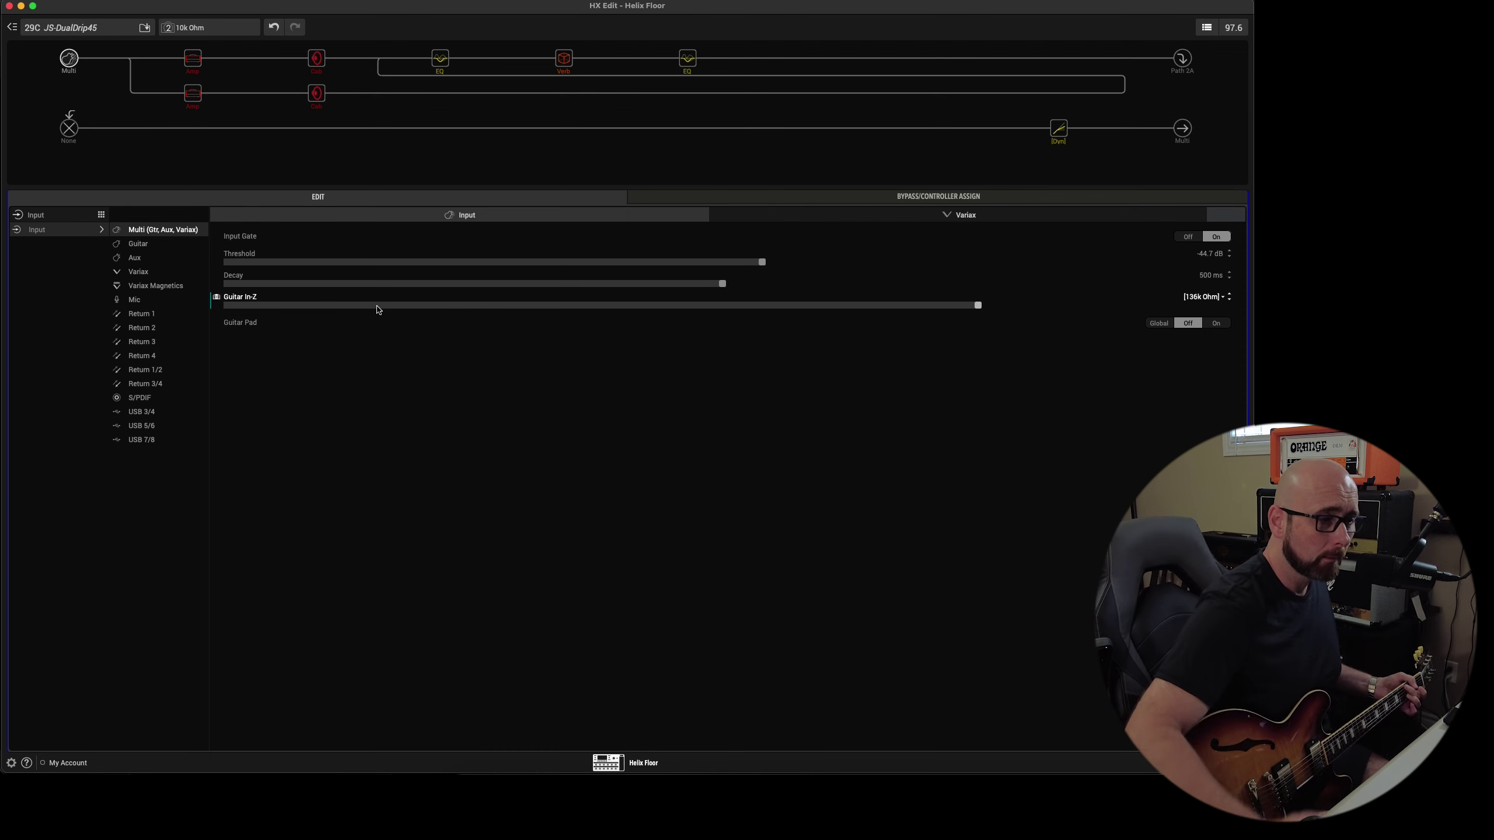
{"action": "scroll", "coordinate": [378, 310], "scroll_direction": "up", "scroll_amount": 1}
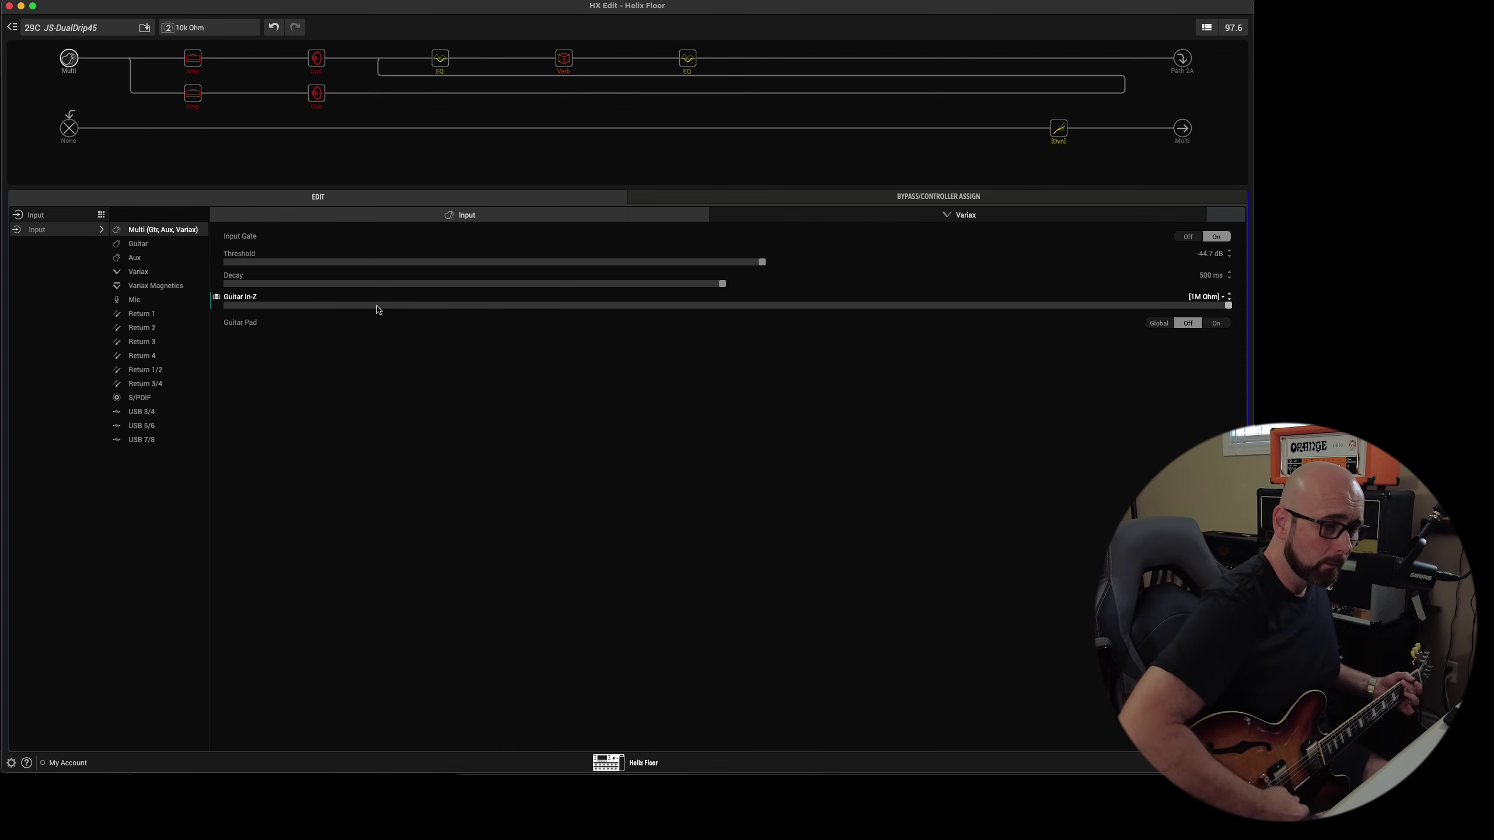
Compare Guitar In-Z at 230k, 136k and 1M Ohm, and lower it stepwise through 136k, 90k and 70k to 32k Ohm and below.
{"action": "left_click", "coordinate": [1121, 306]}
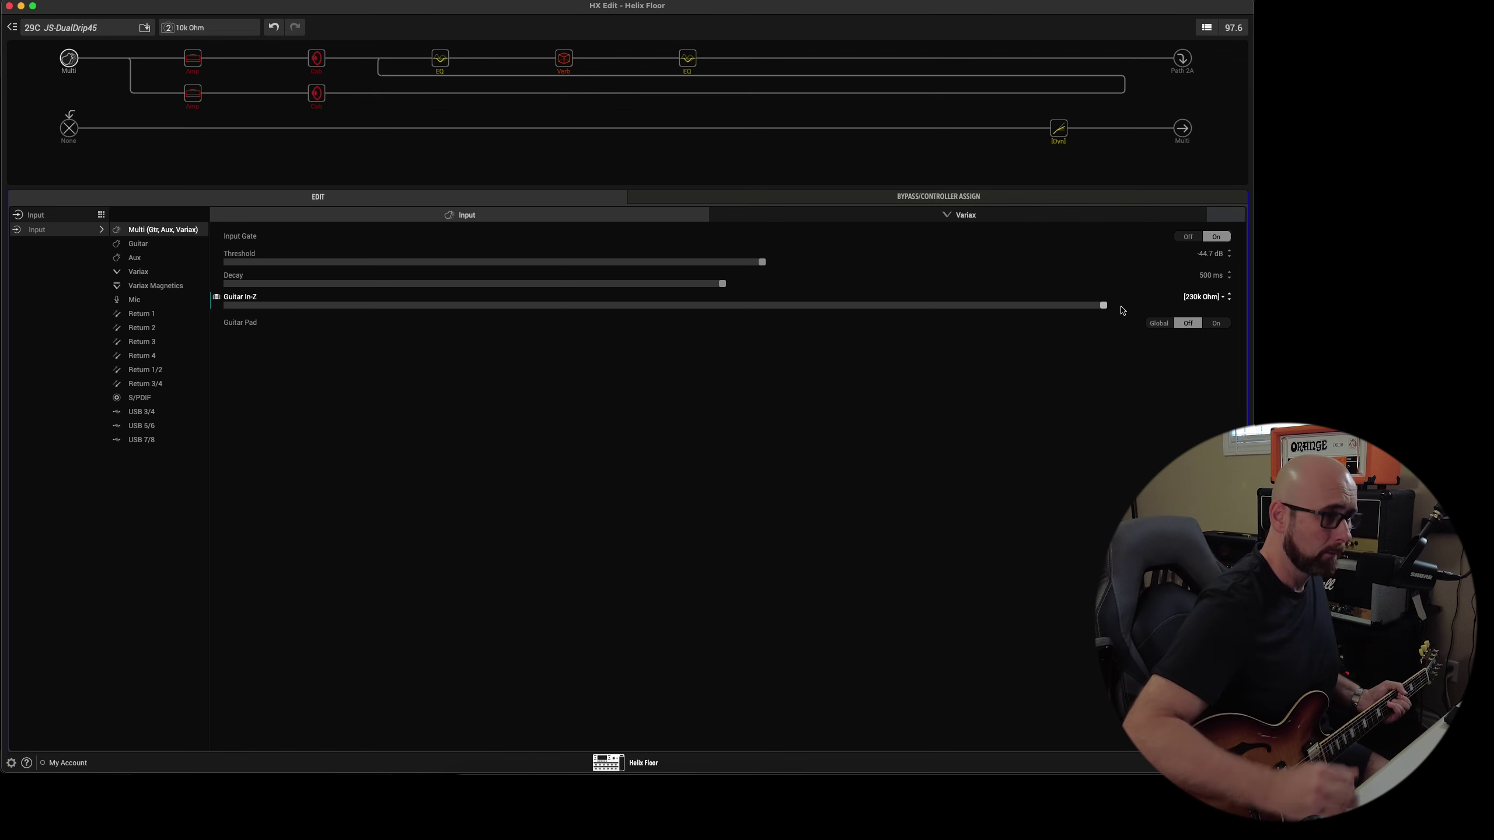
{"action": "scroll", "coordinate": [1122, 310], "scroll_direction": "down", "scroll_amount": 1}
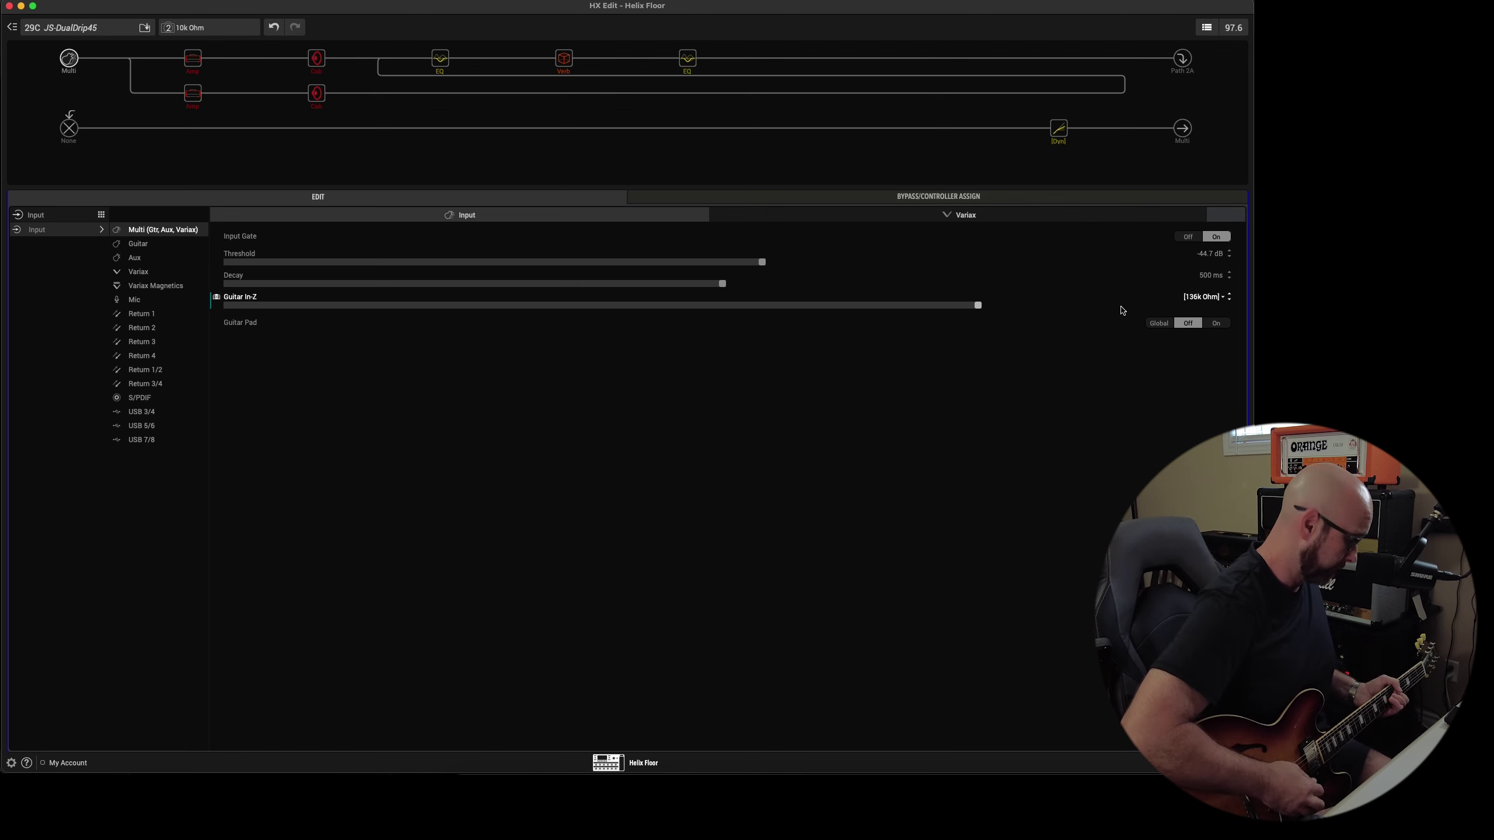
{"action": "scroll", "coordinate": [1123, 311], "scroll_direction": "up", "scroll_amount": 2}
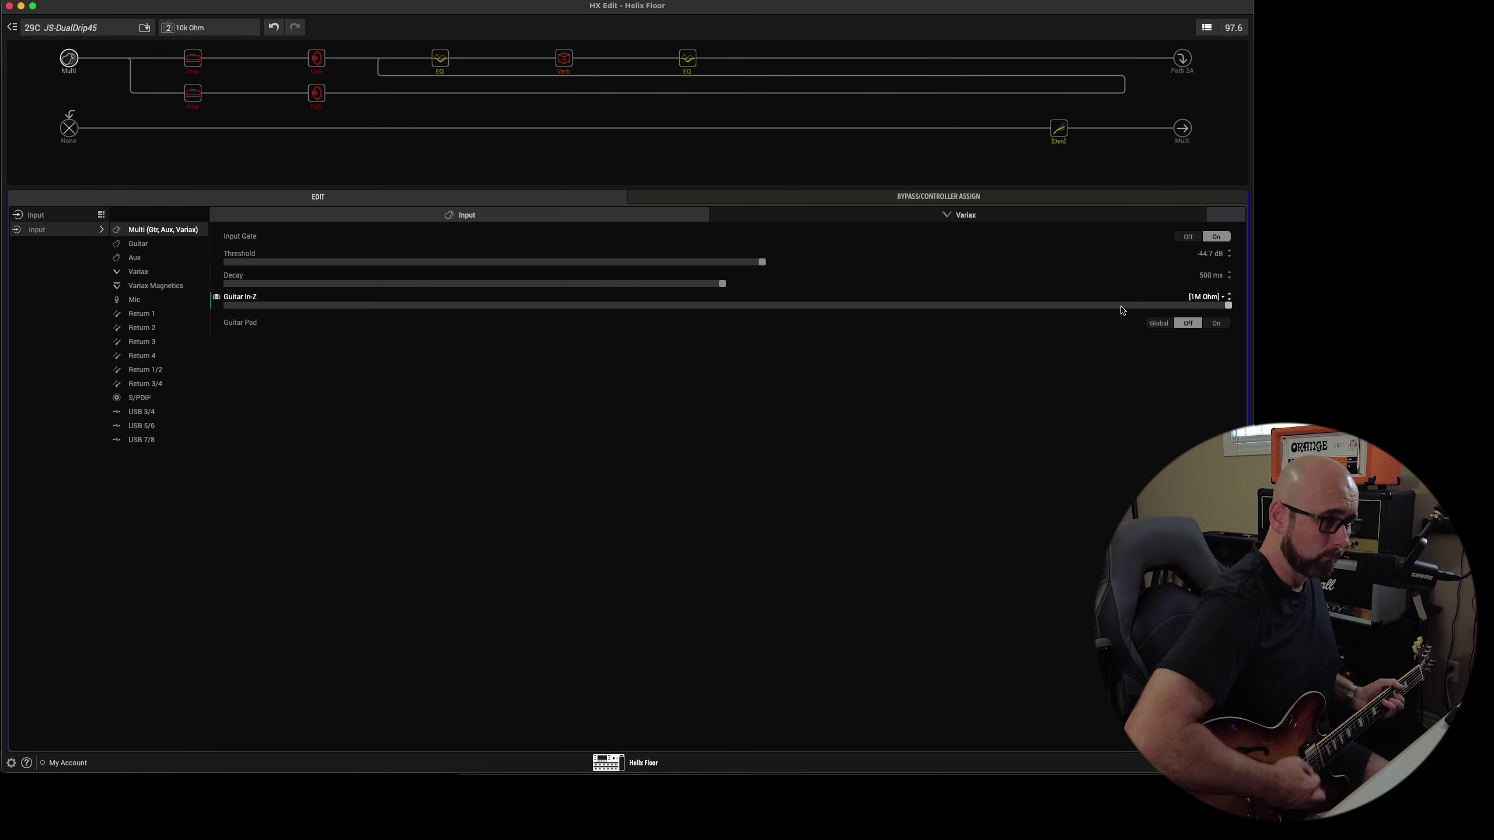
{"action": "scroll", "coordinate": [1122, 310], "scroll_direction": "down", "scroll_amount": 2}
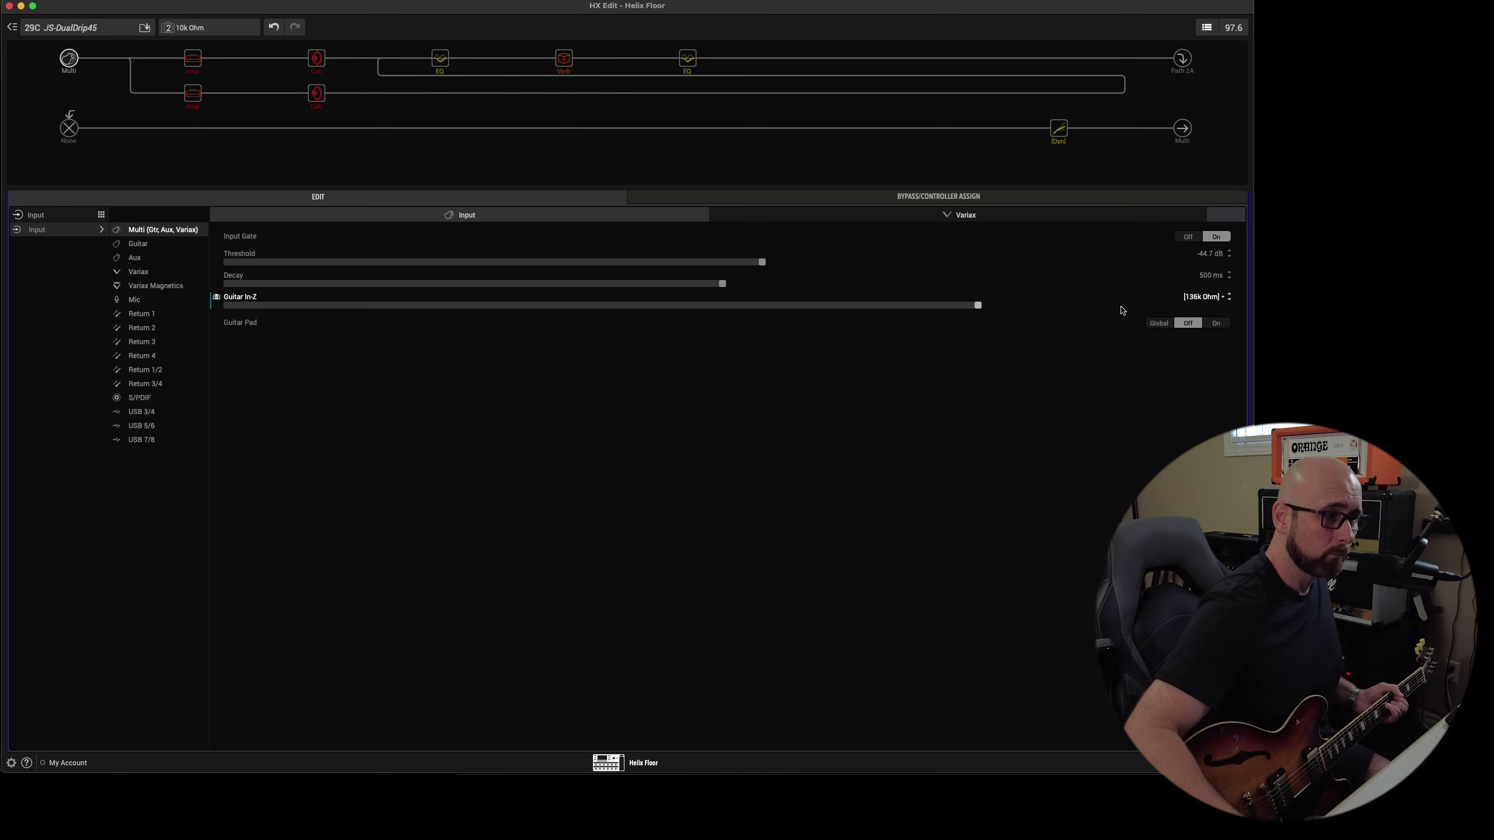
{"action": "scroll", "coordinate": [1122, 310], "scroll_direction": "down", "scroll_amount": 1}
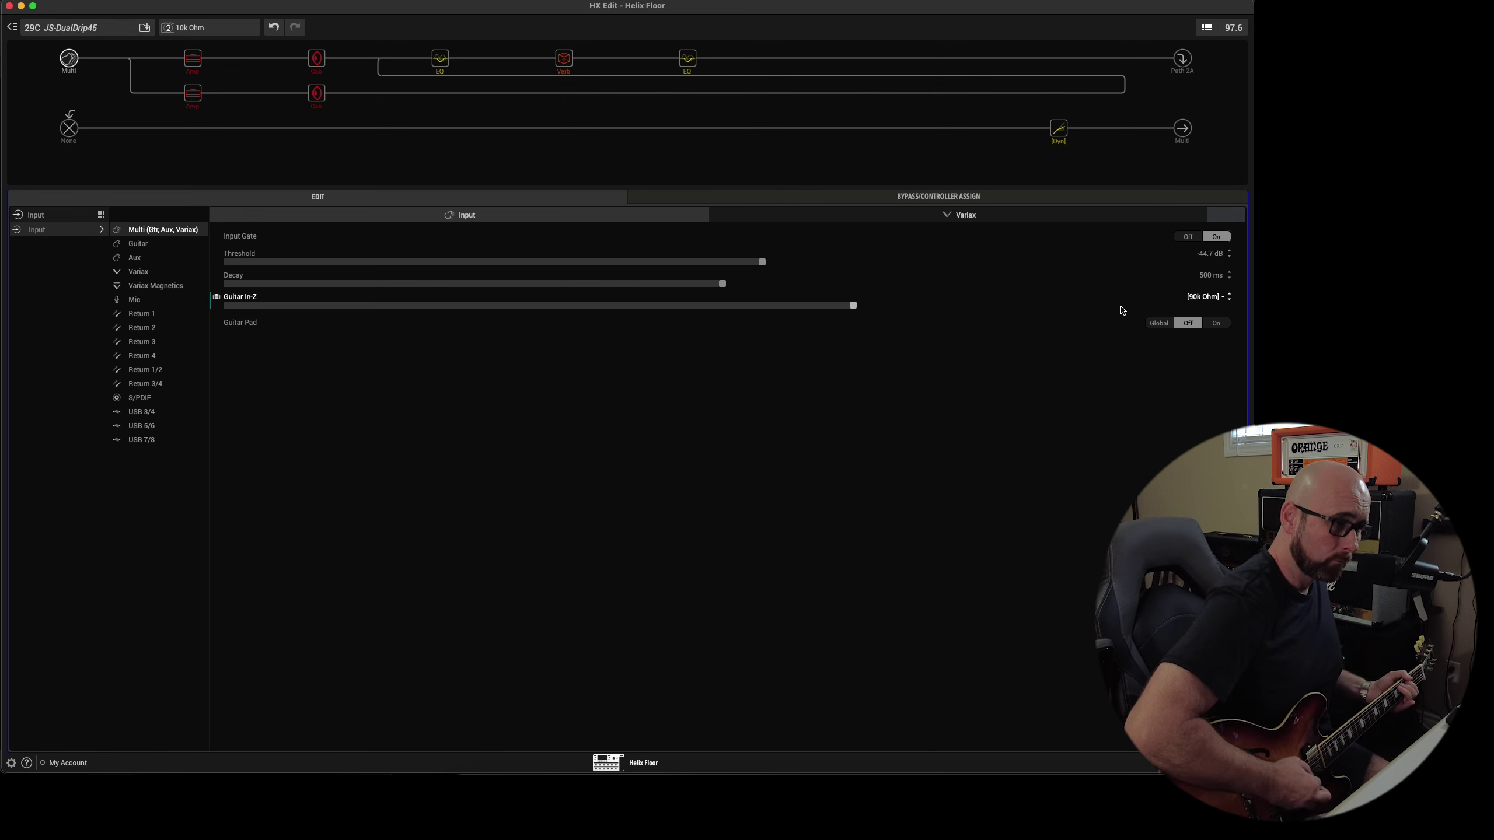
{"action": "scroll", "coordinate": [1122, 311], "scroll_direction": "down", "scroll_amount": 1}
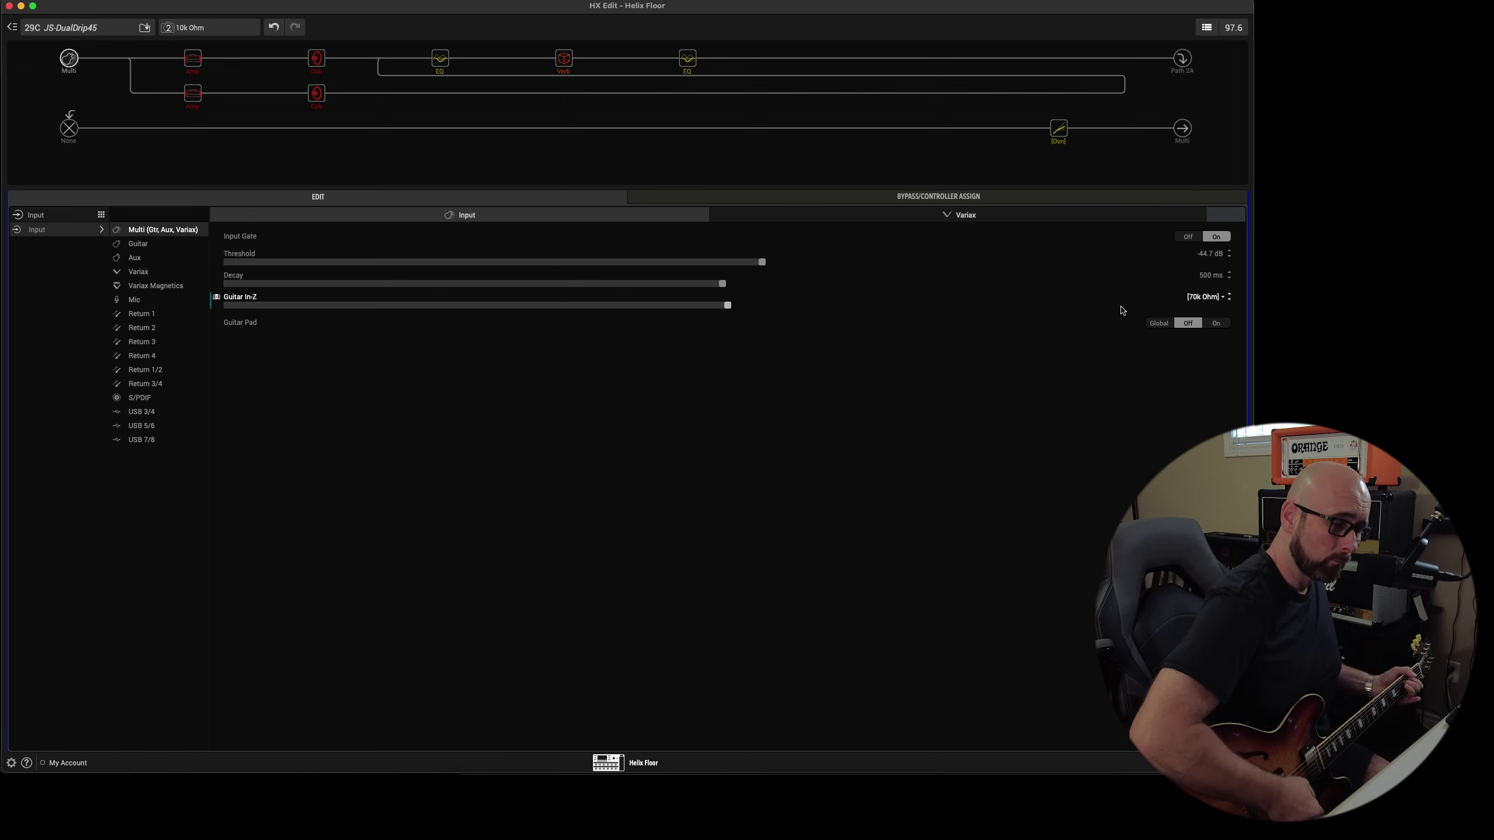
{"action": "scroll", "coordinate": [1123, 311], "scroll_direction": "down", "scroll_amount": 1}
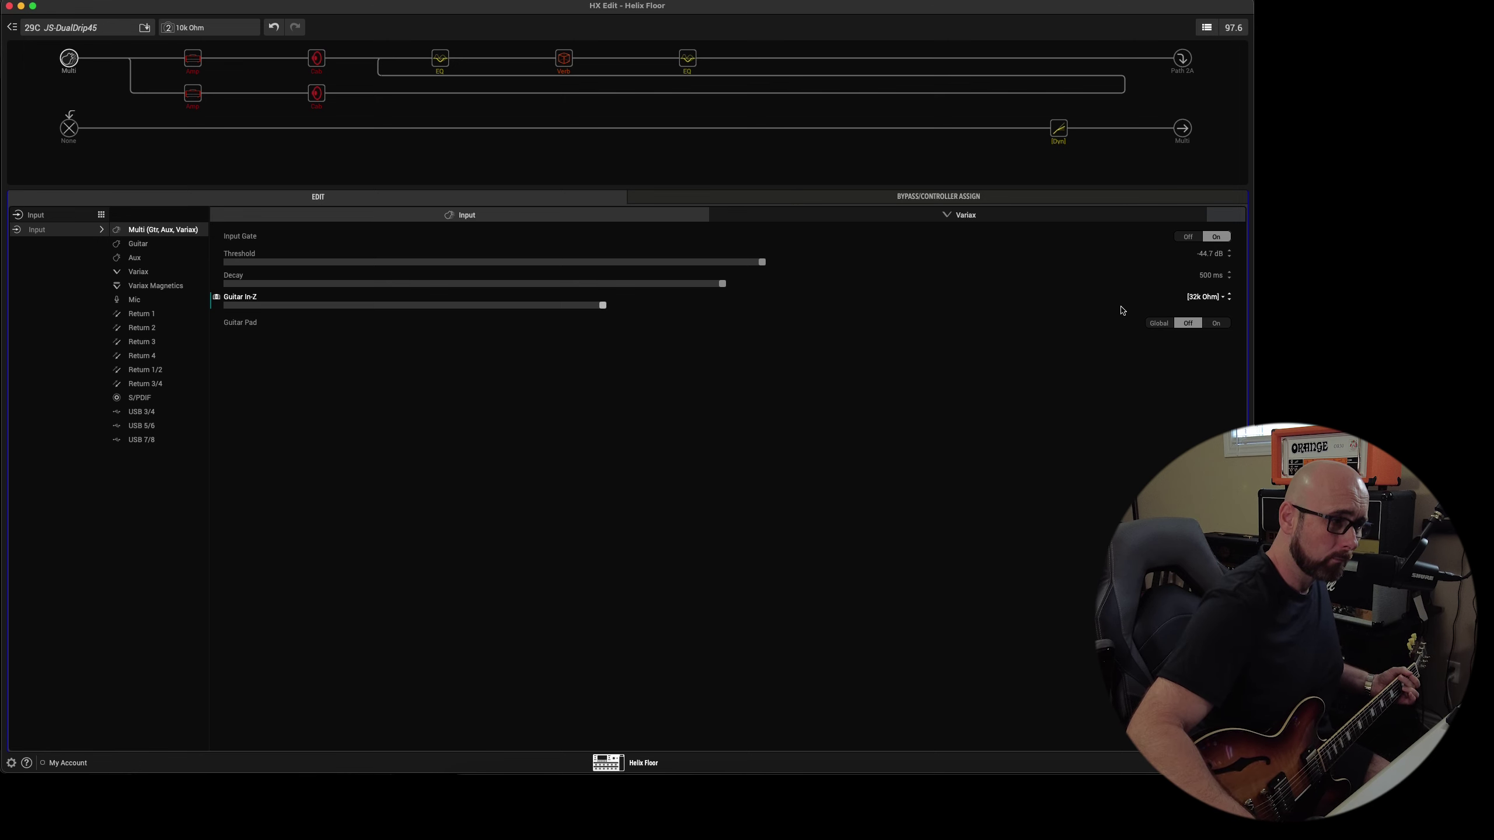
{"action": "scroll", "coordinate": [1123, 311], "scroll_direction": "down", "scroll_amount": 1}
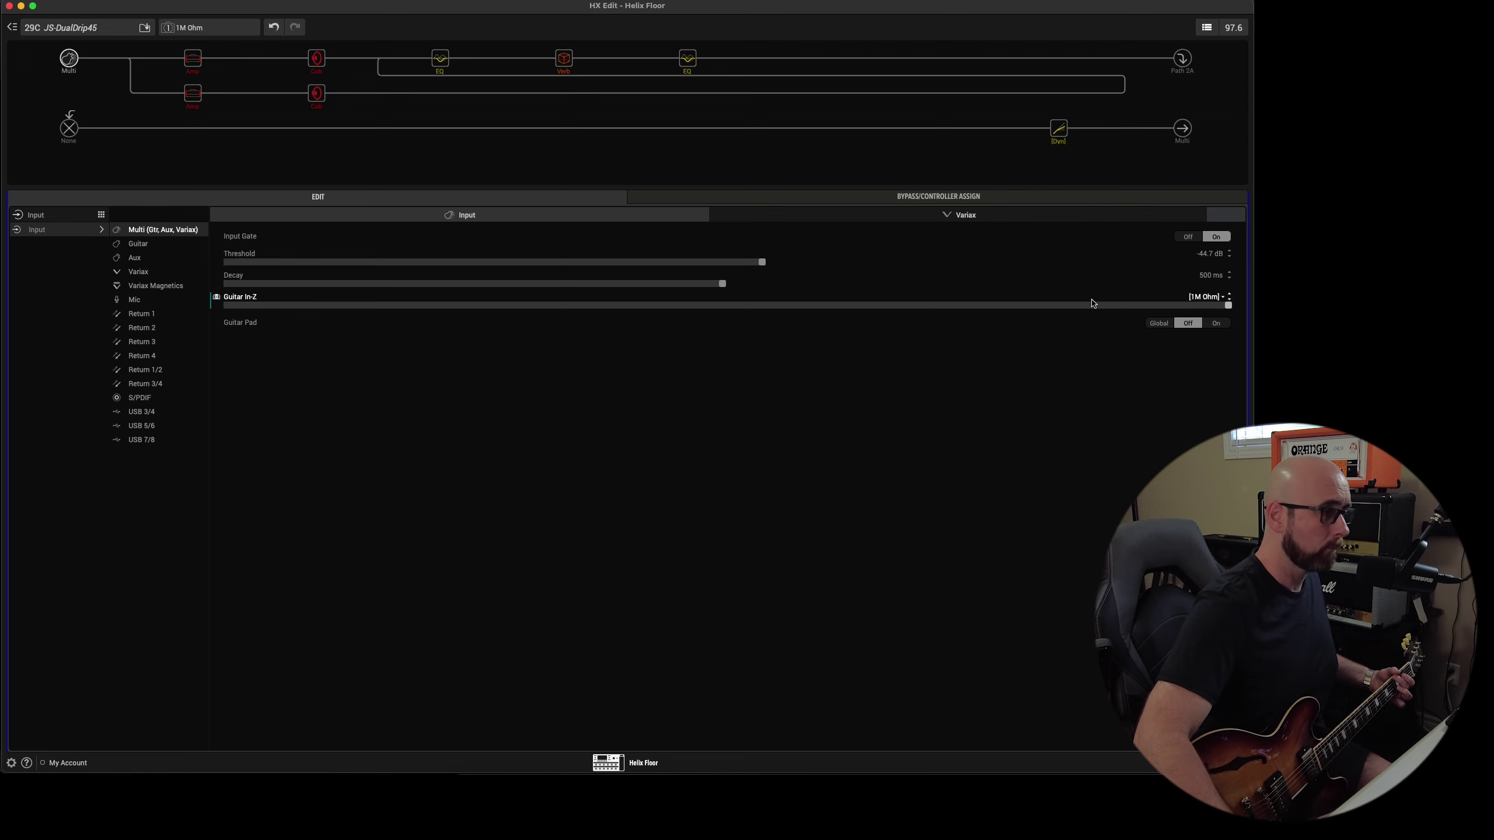
Toggle Guitar In-Z between 10k and 1M Ohm in the 1M Ohm snapshot, and set it to 32k Ohm in the 10k Ohm snapshot.
{"action": "left_click", "coordinate": [383, 306]}
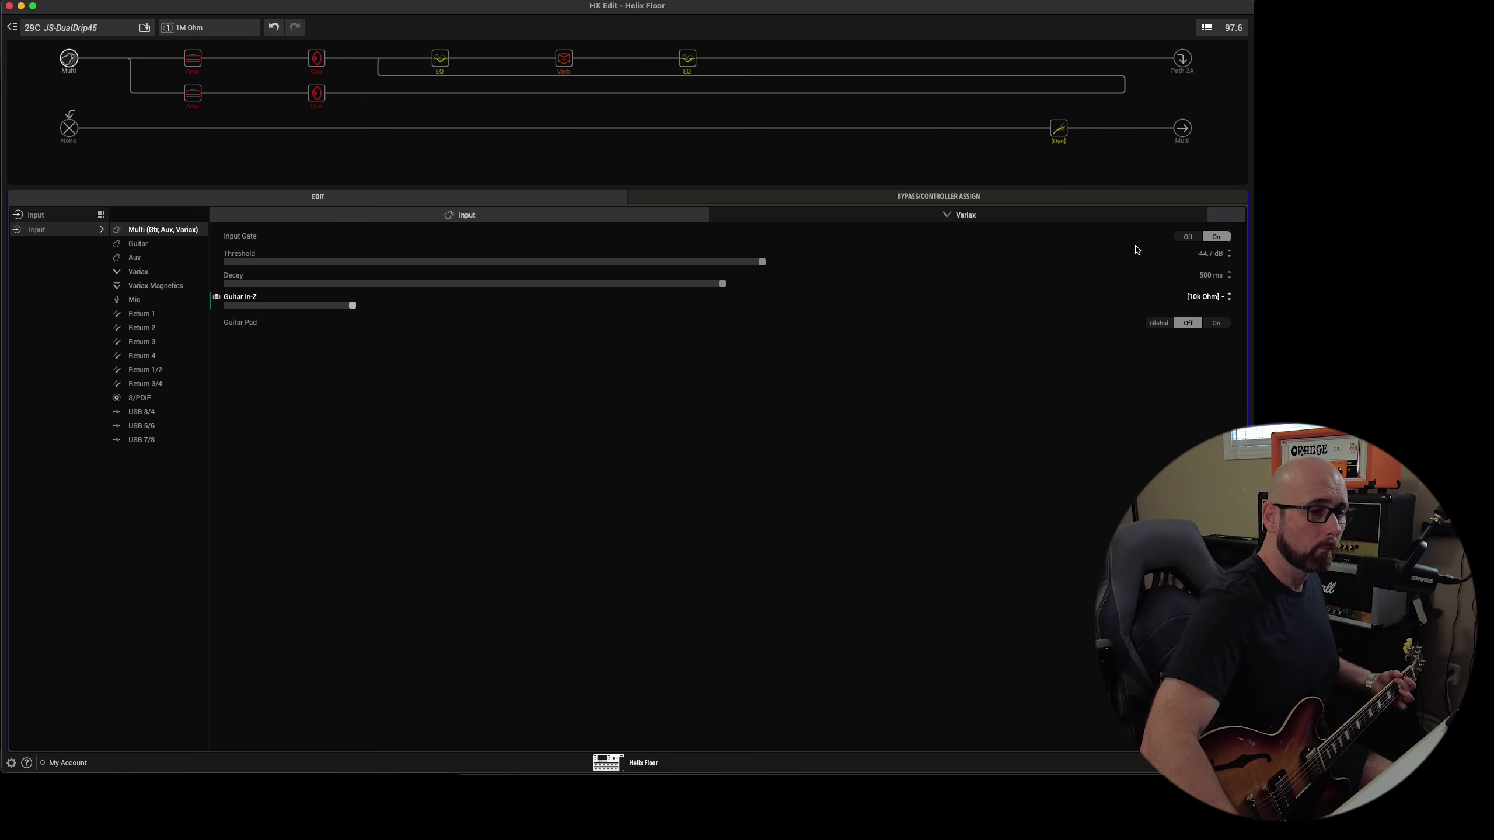
{"action": "left_click", "coordinate": [1228, 305]}
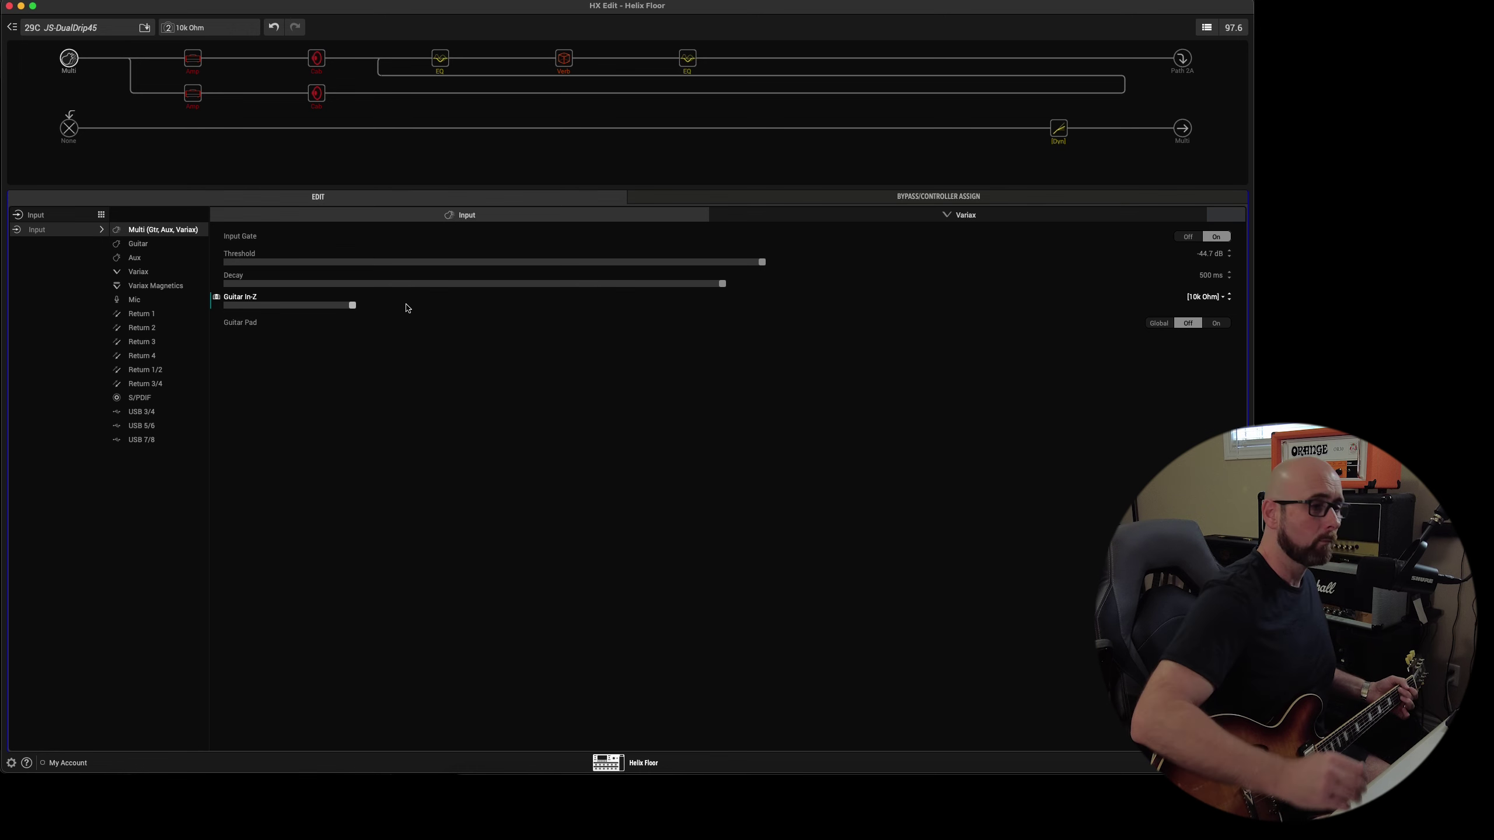
{"action": "left_click", "coordinate": [657, 303]}
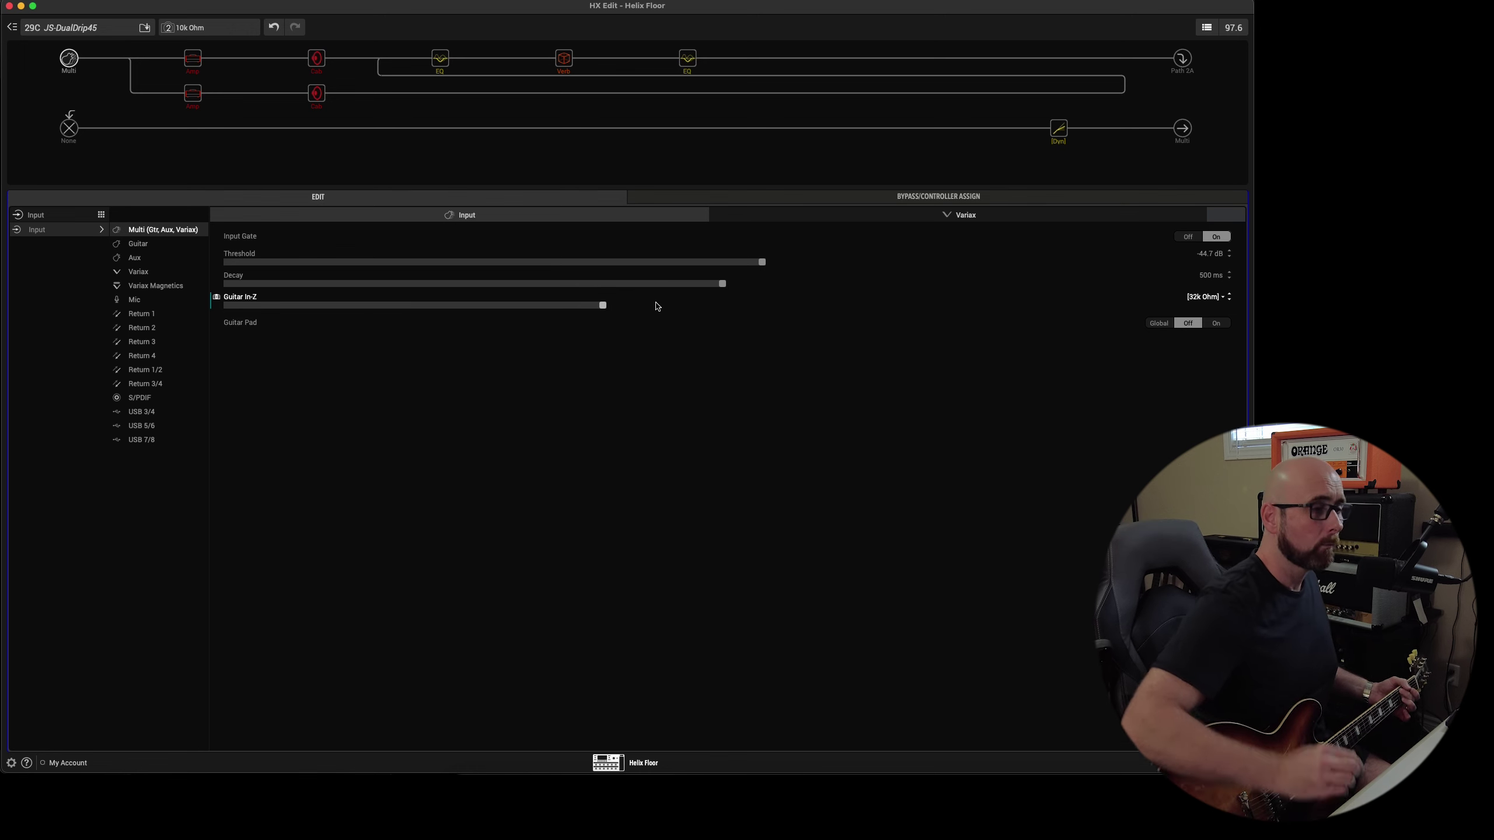